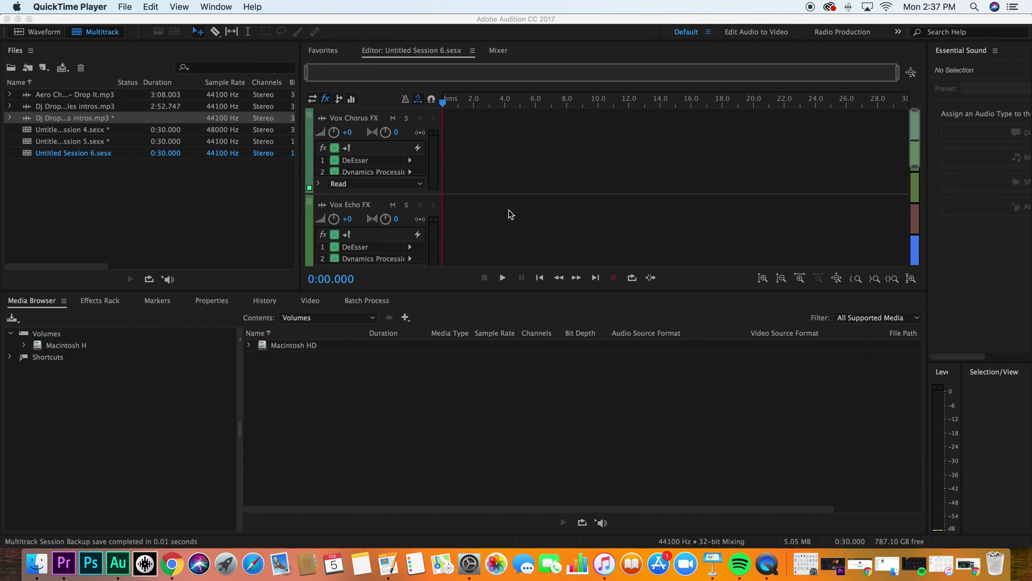
Step: Create a new multitrack session named Untitled Session 7 from the DJ Drop template
click(172, 174)
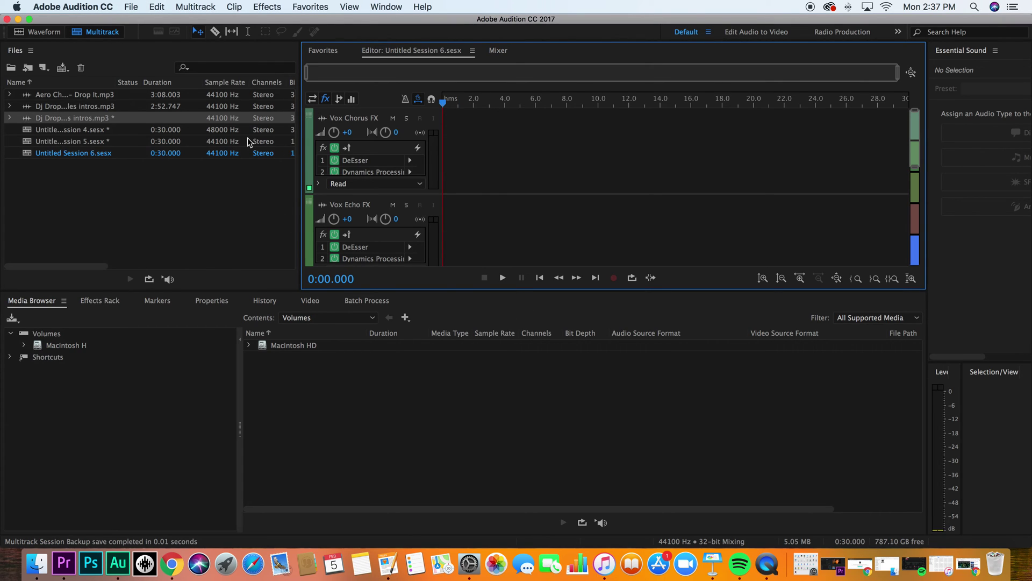
click(132, 7)
mouse_move(139, 21)
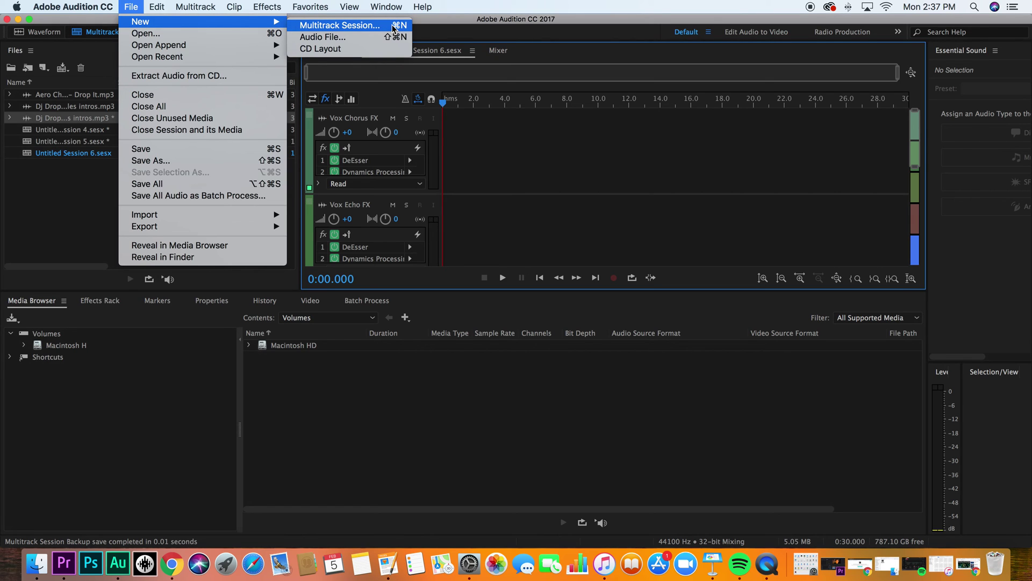
click(356, 26)
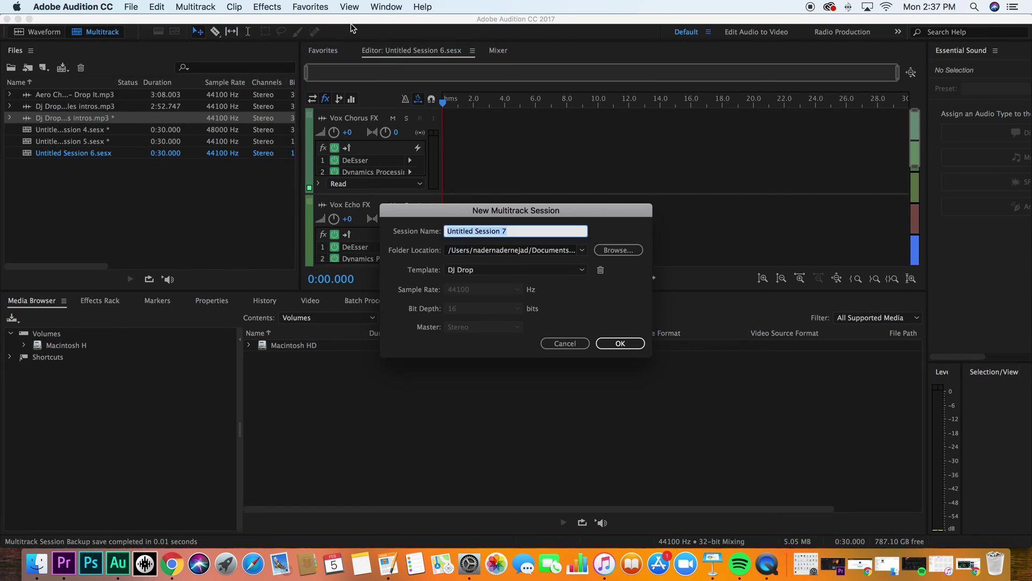
click(505, 273)
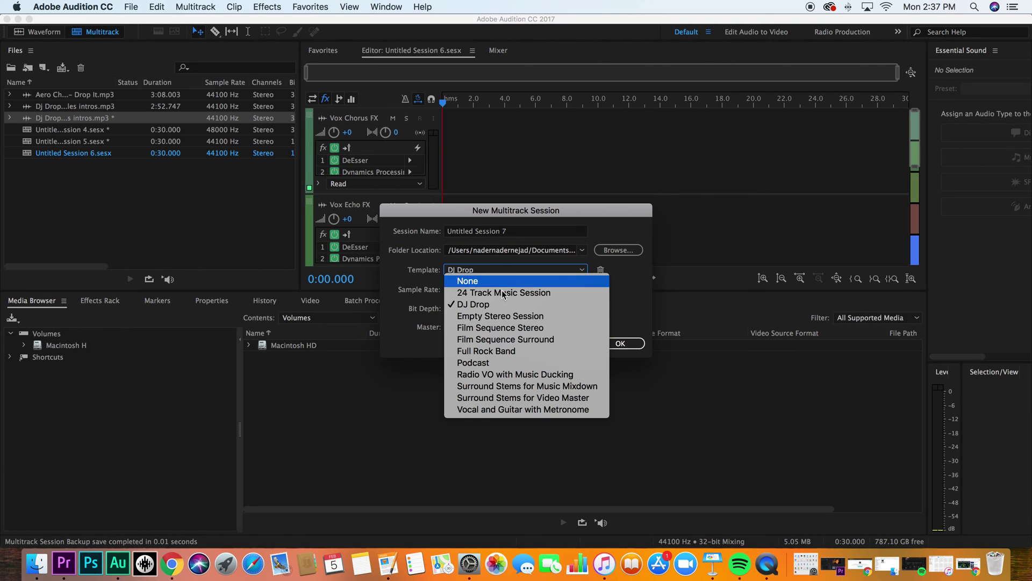
click(477, 305)
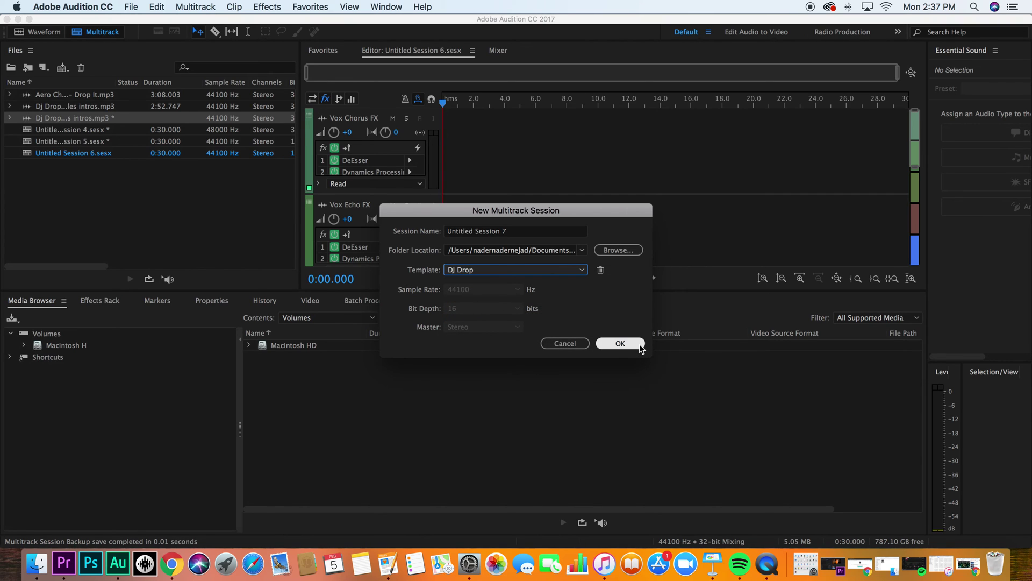
click(620, 343)
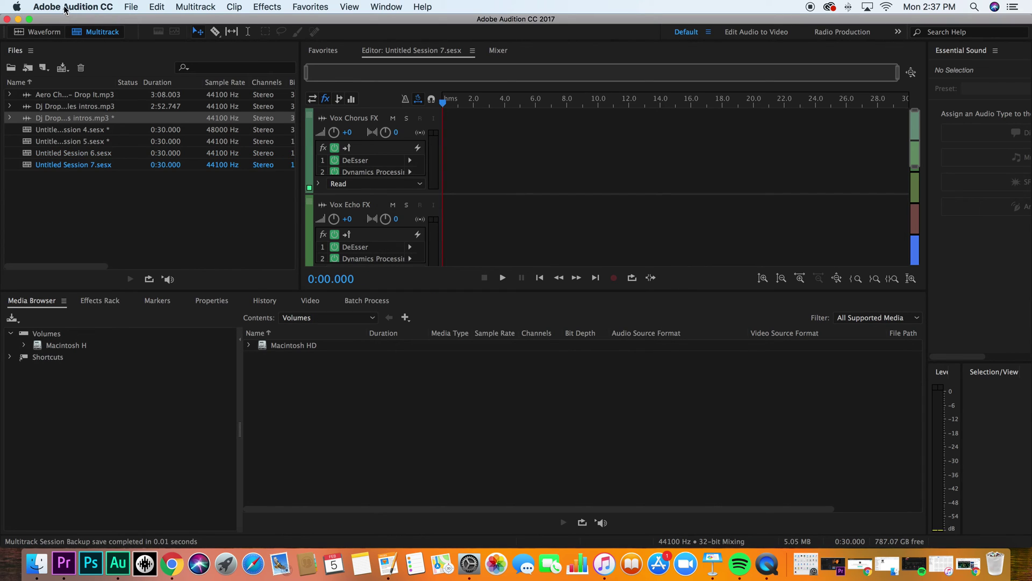
Step: Open the unmodified Dj Drops DJ Jingles intros.mp3 in the Waveform editor and play about its first 18 seconds
click(38, 32)
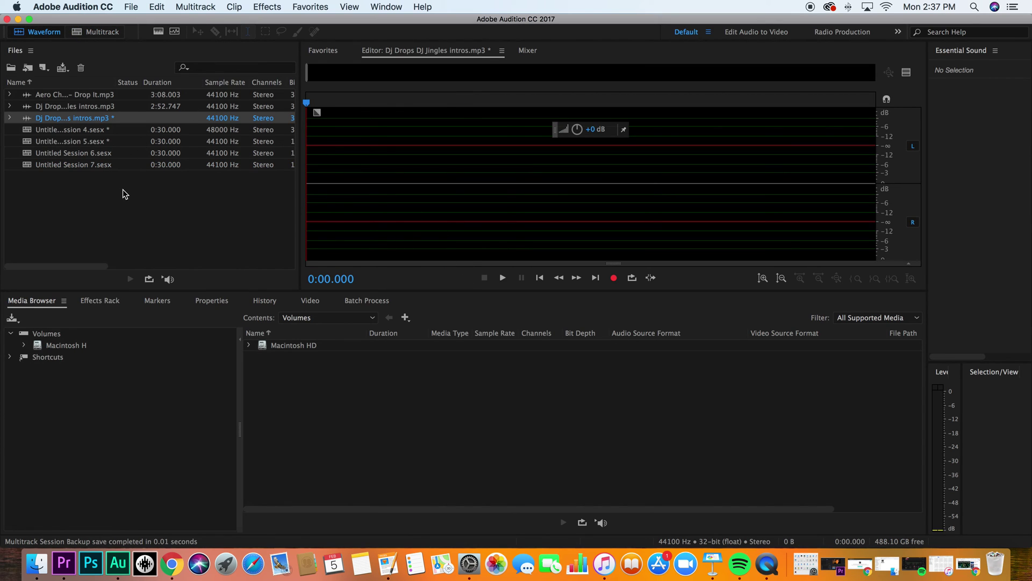
key(XF86AudioRaiseVolume)
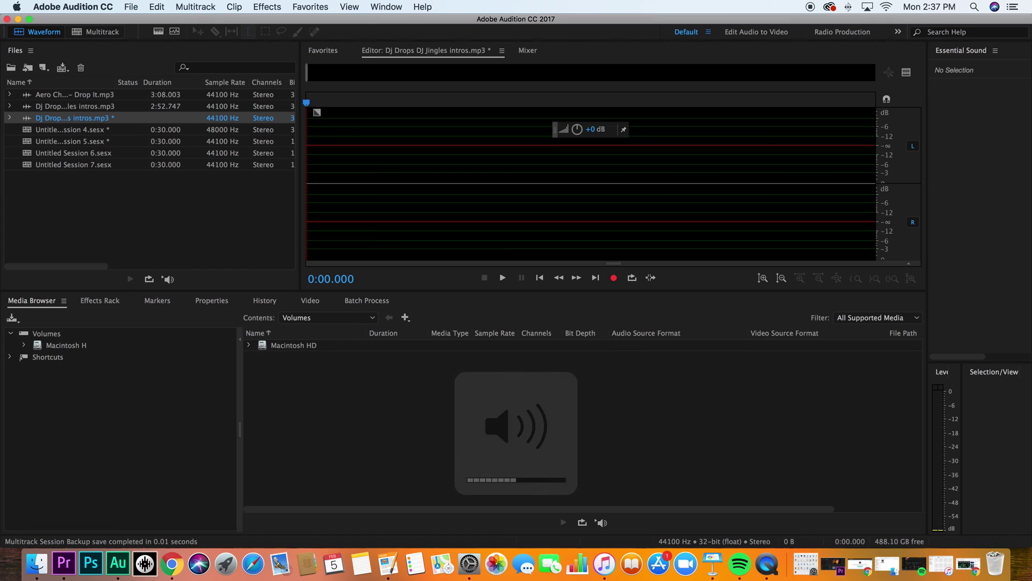
key(super+Tab)
drag(347, 270, 380, 207)
click(542, 282)
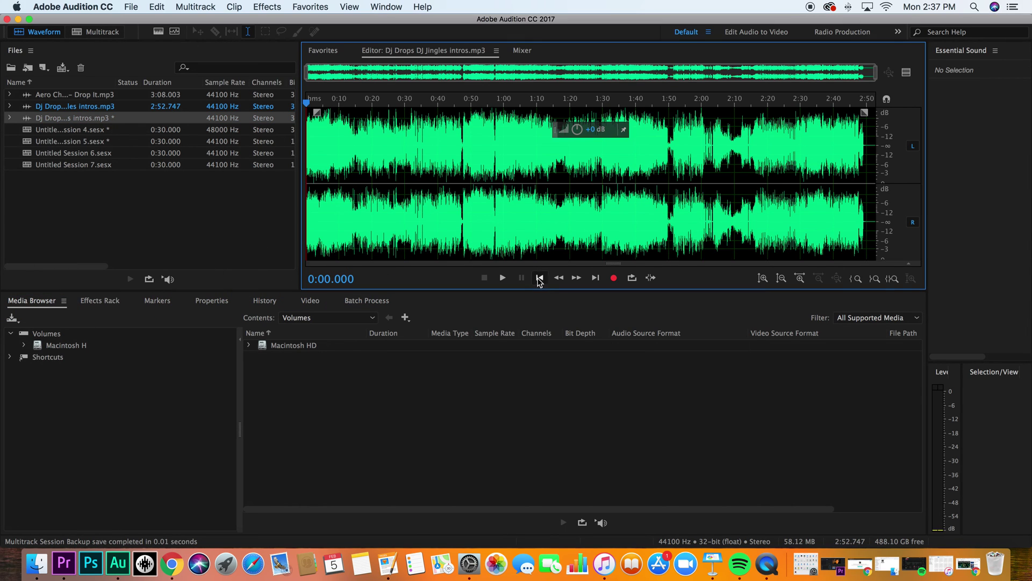
click(502, 278)
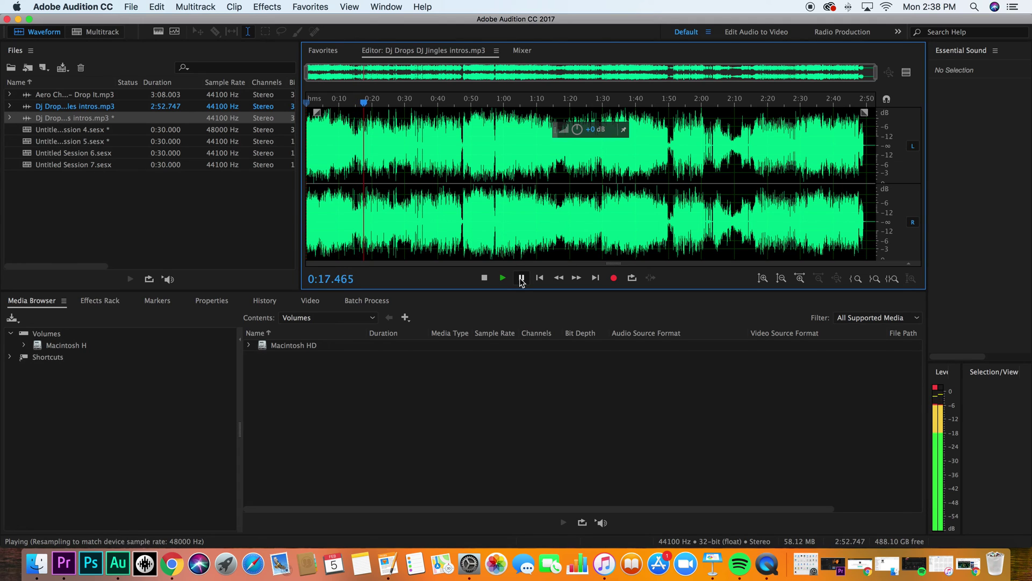
click(521, 279)
Step: Return to the start of the example waveform and play about the first 1.6 seconds
key(super+a)
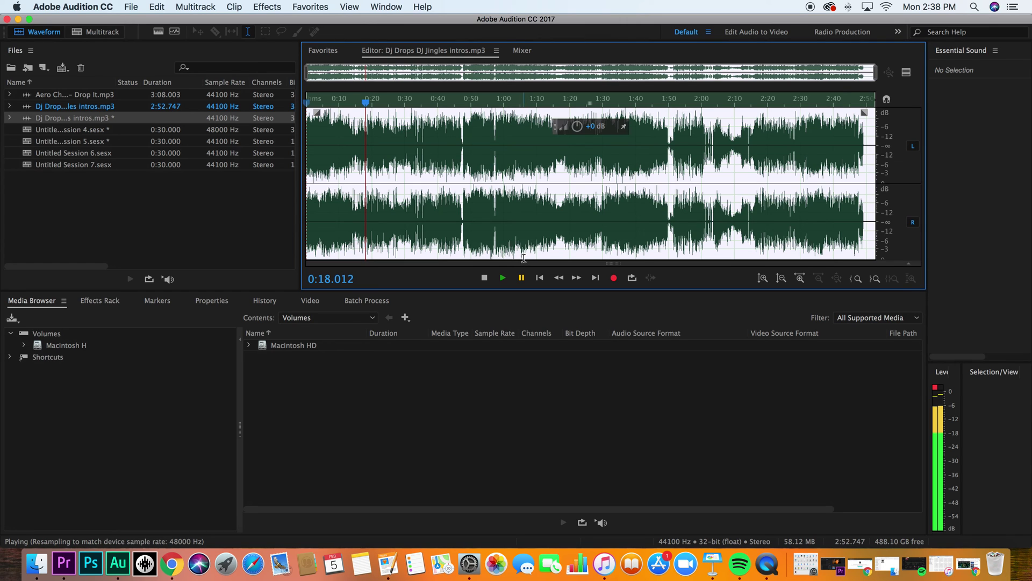
scroll(523, 258, up, 5)
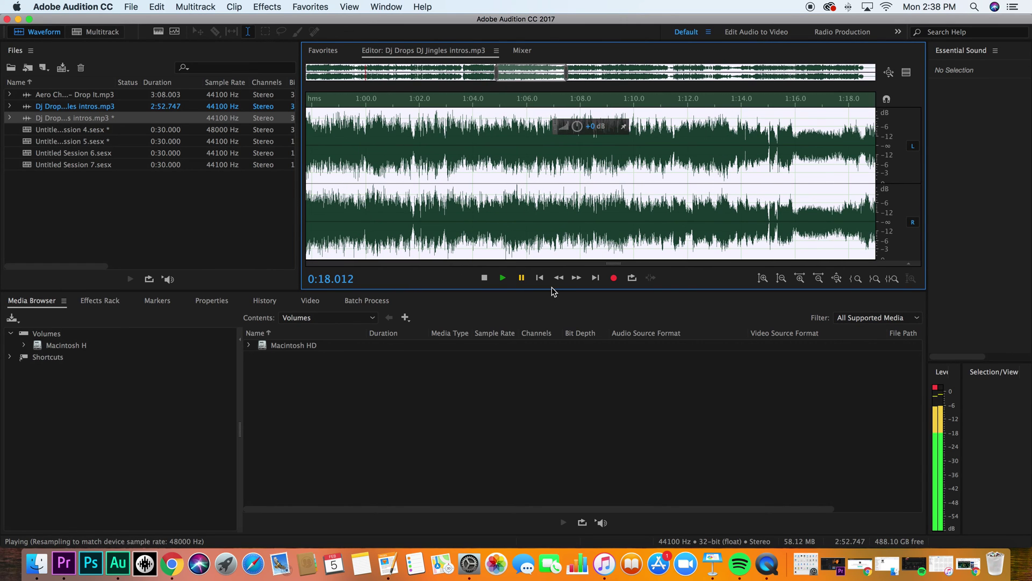
click(539, 278)
key(super+shift+a)
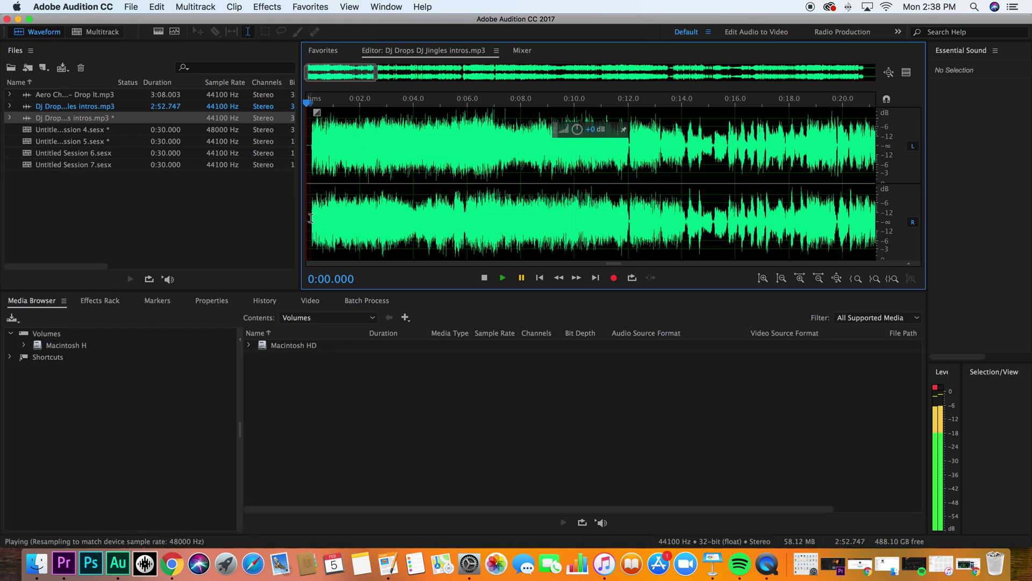
click(503, 277)
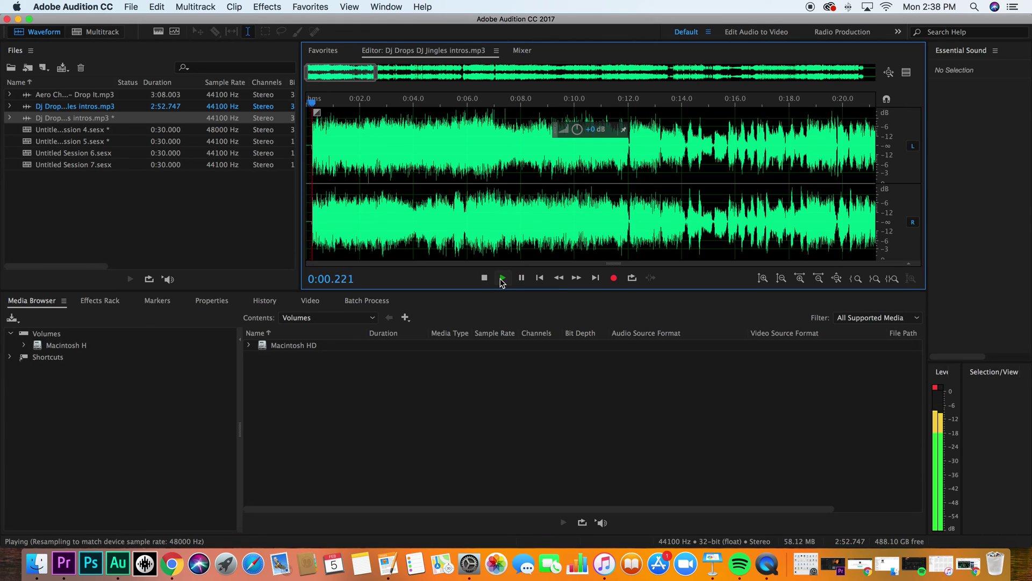
click(520, 278)
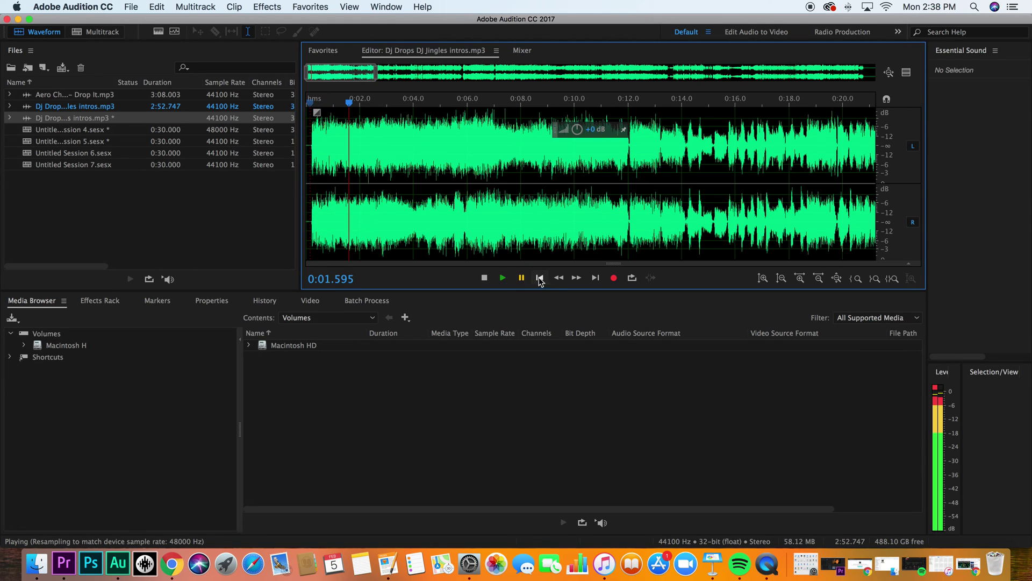
Step: Replay the example from the beginning in short bursts, pausing at about 1.2 and 4.7 seconds
click(540, 278)
click(503, 278)
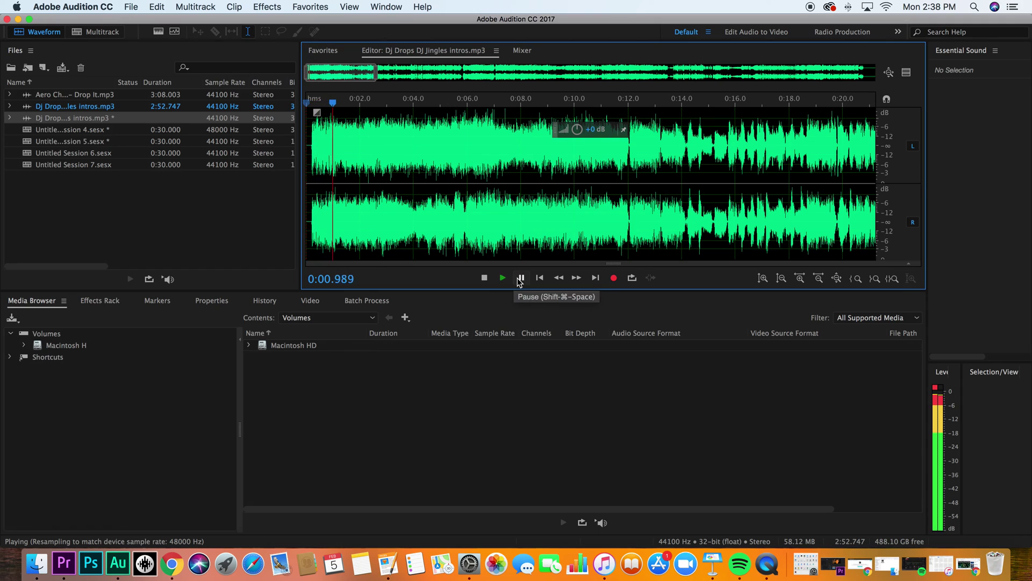
click(521, 277)
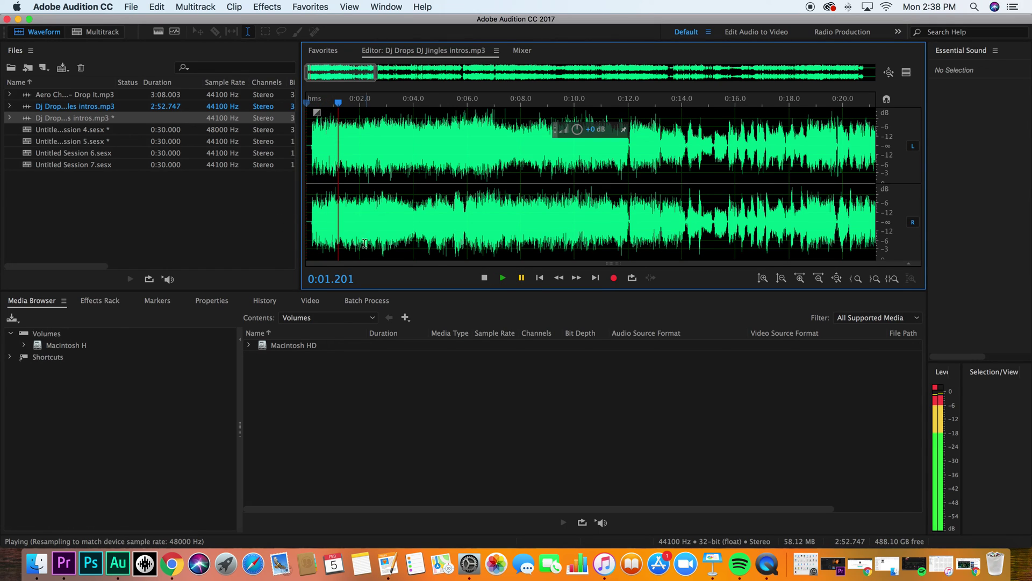
click(503, 278)
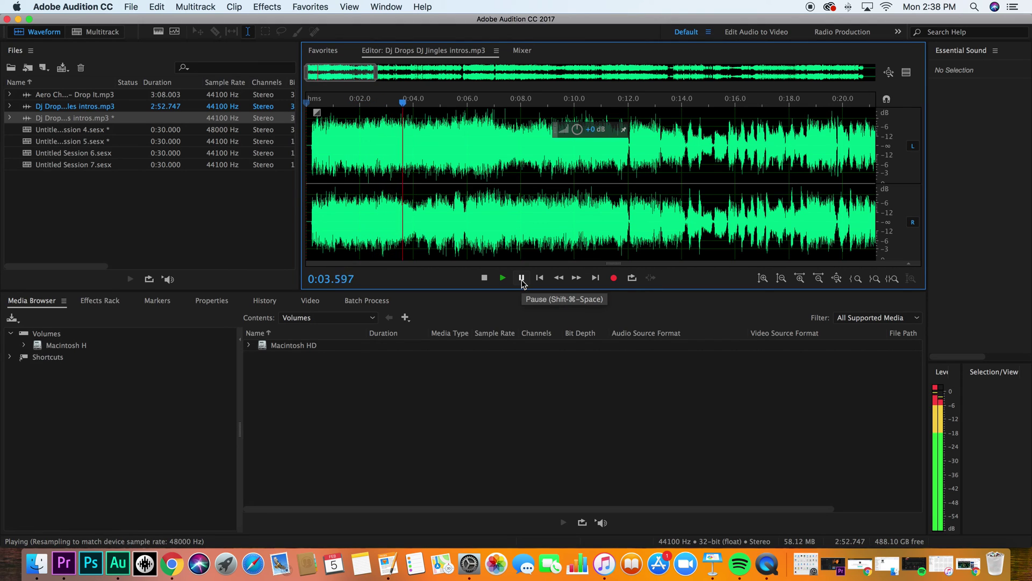
click(522, 277)
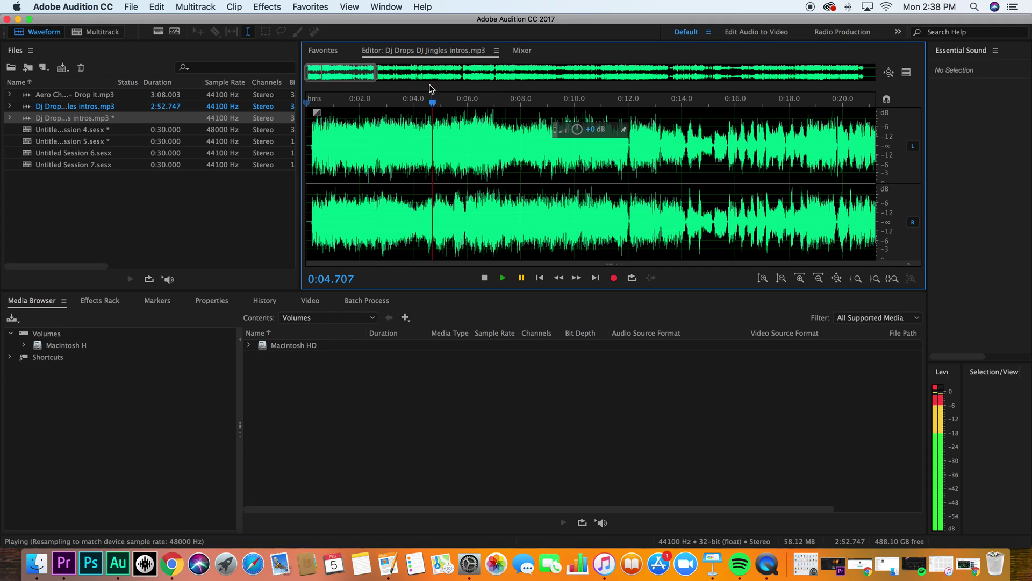
Step: Listen to the example from about 7 seconds, and from about 16 to 18 seconds
drag(432, 102, 502, 102)
click(503, 278)
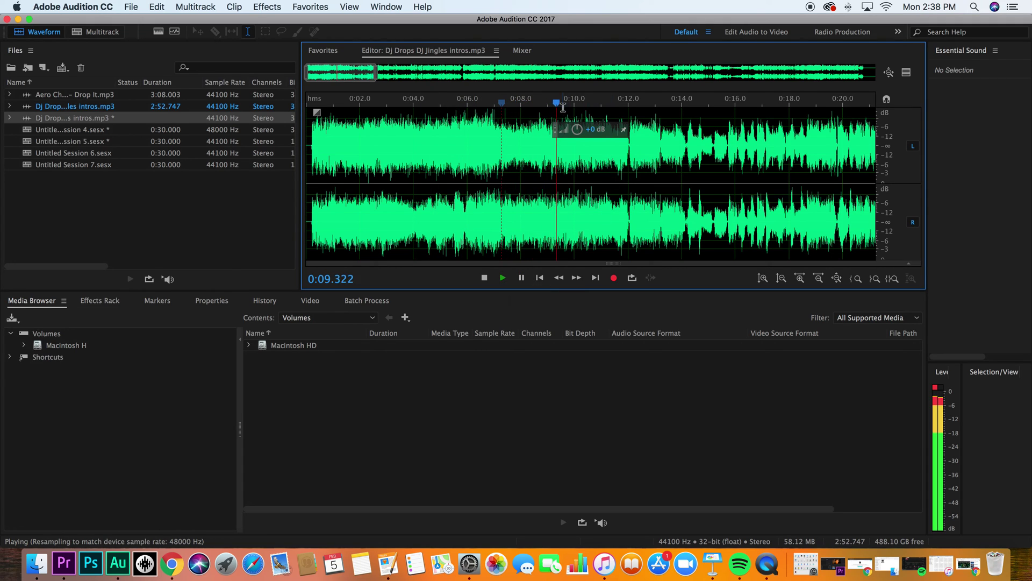
click(736, 100)
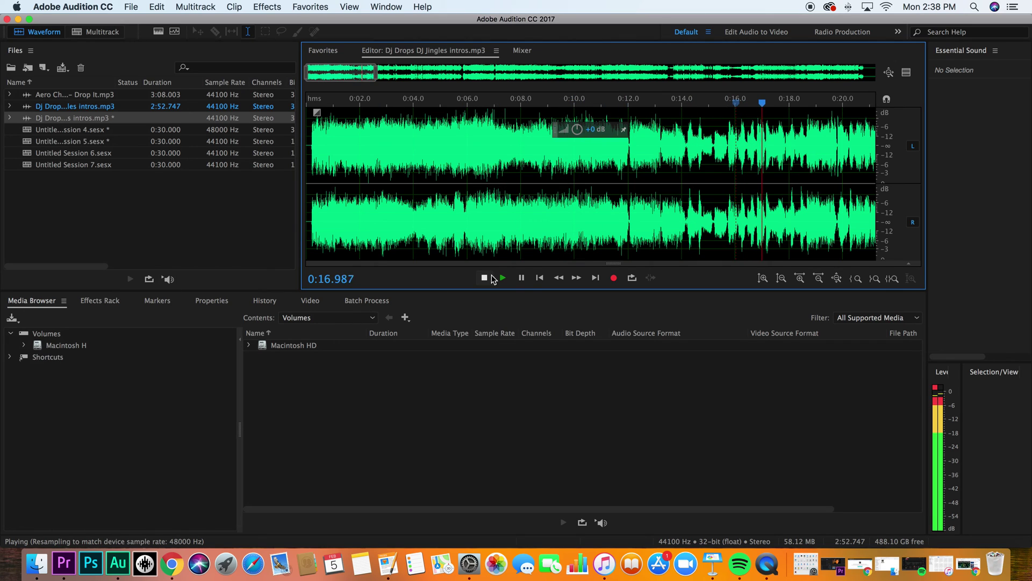
click(521, 278)
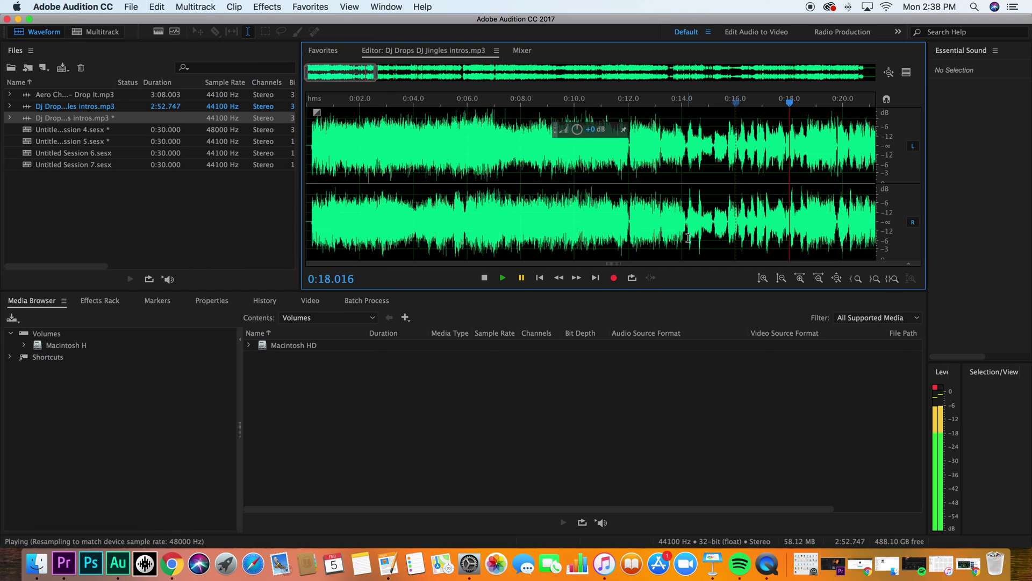
Step: Delete all audio from the Dj Drops DJ Jingles intros.mp3 waveform, keeping the emptied file in the Waveform editor
key(super+a)
key(Delete)
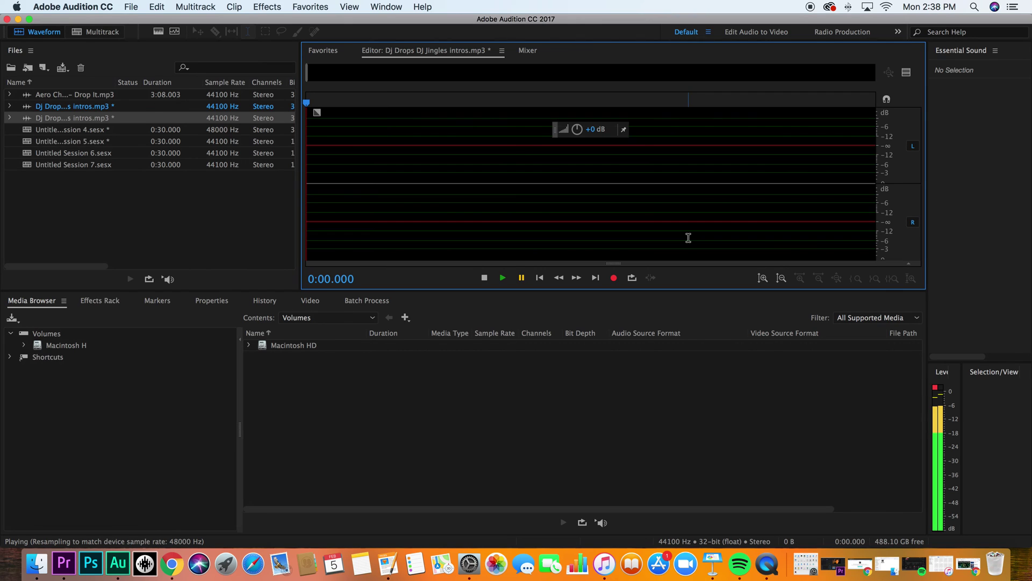
click(91, 32)
click(36, 34)
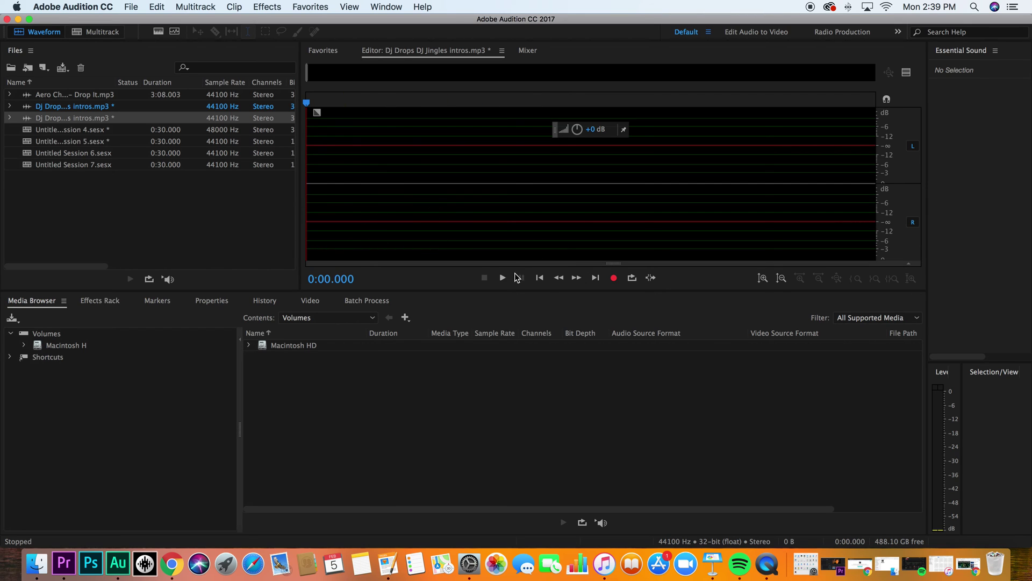
Step: Record a trial voice take of about 4.5 seconds in the empty waveform and delete the entire take
click(615, 278)
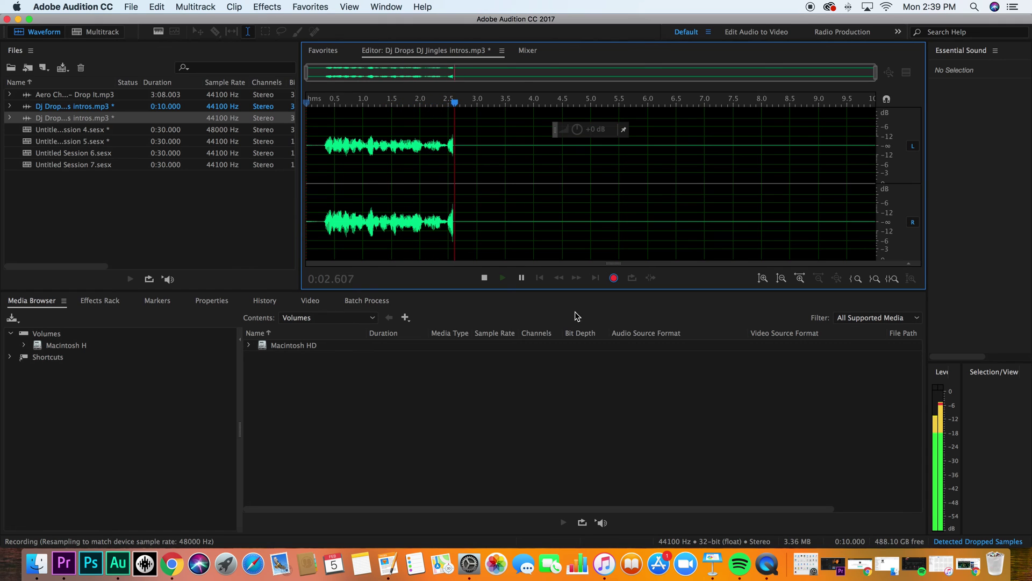
click(614, 278)
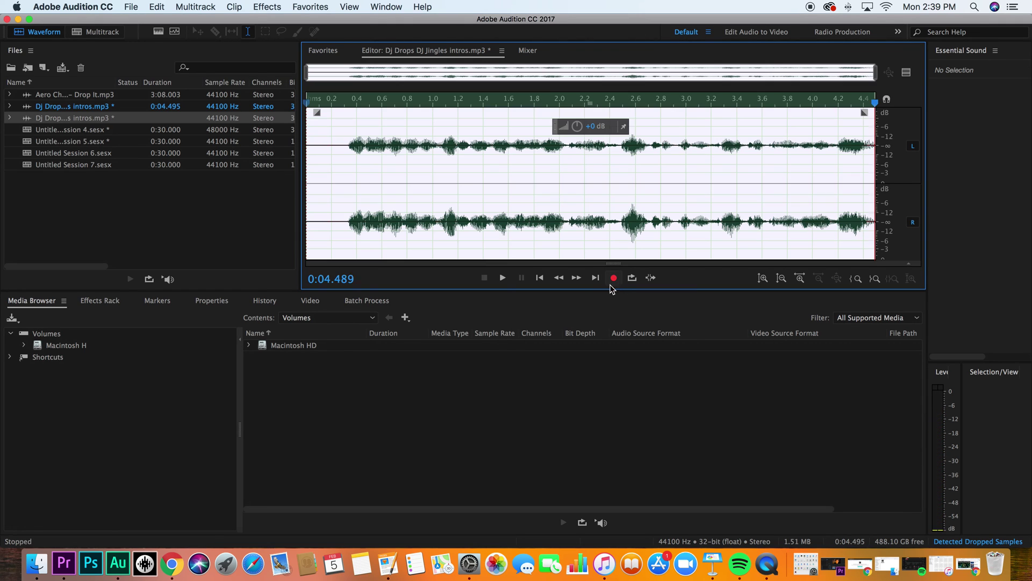
click(434, 194)
drag(342, 217, 876, 214)
click(739, 219)
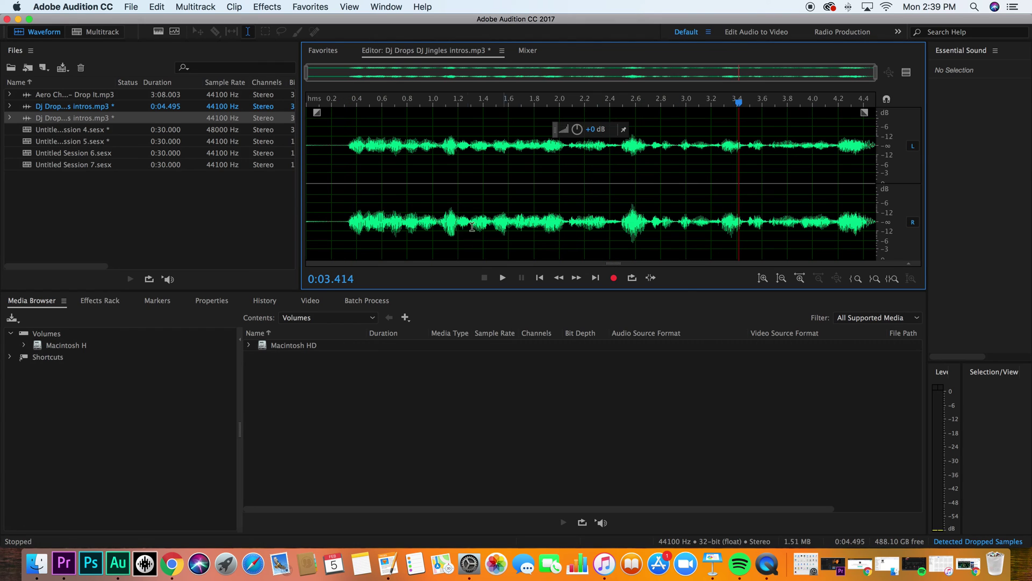
key(super+a)
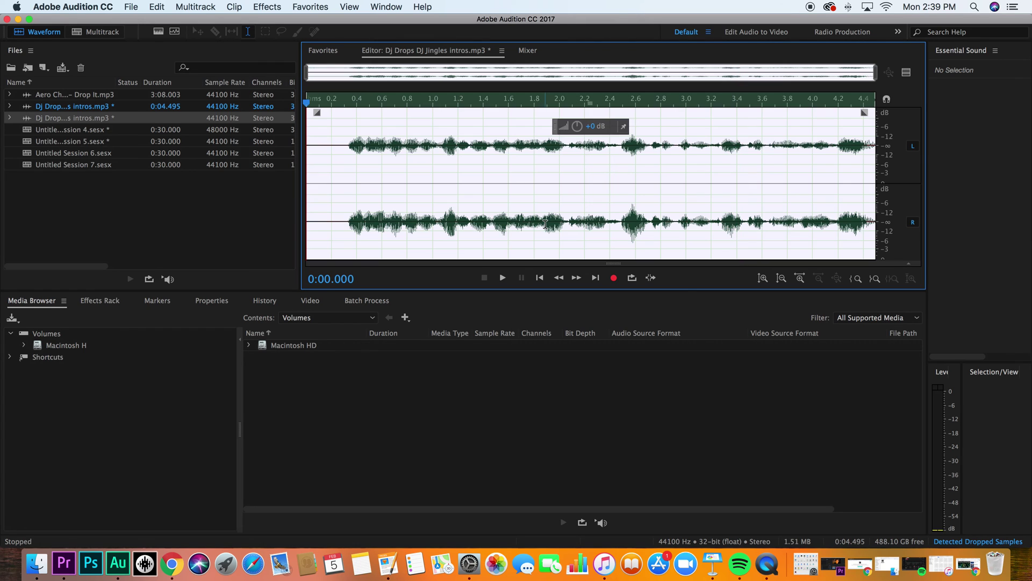
key(Delete)
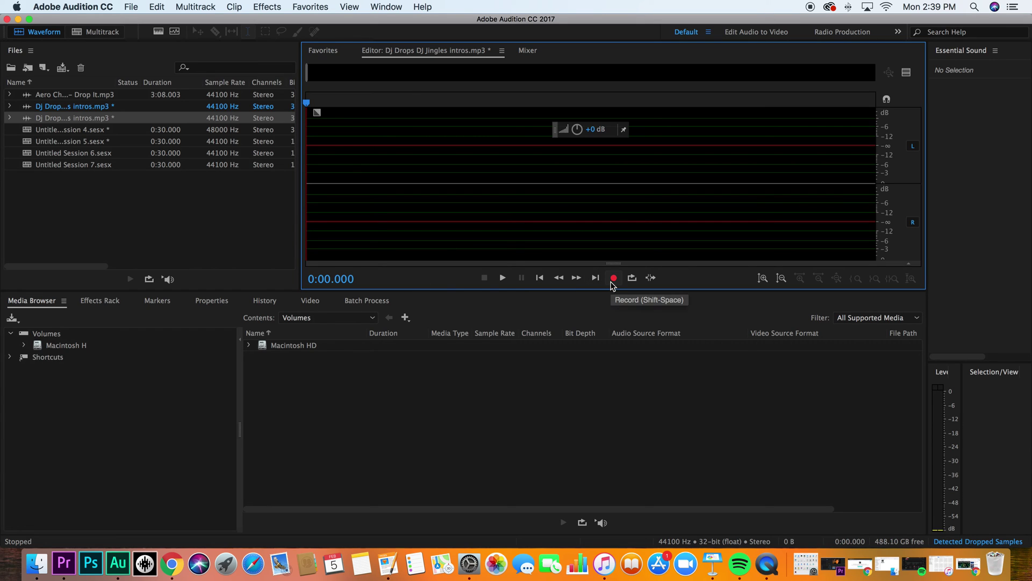
Step: Record another voice take of about 3.9 seconds in the emptied waveform
click(613, 285)
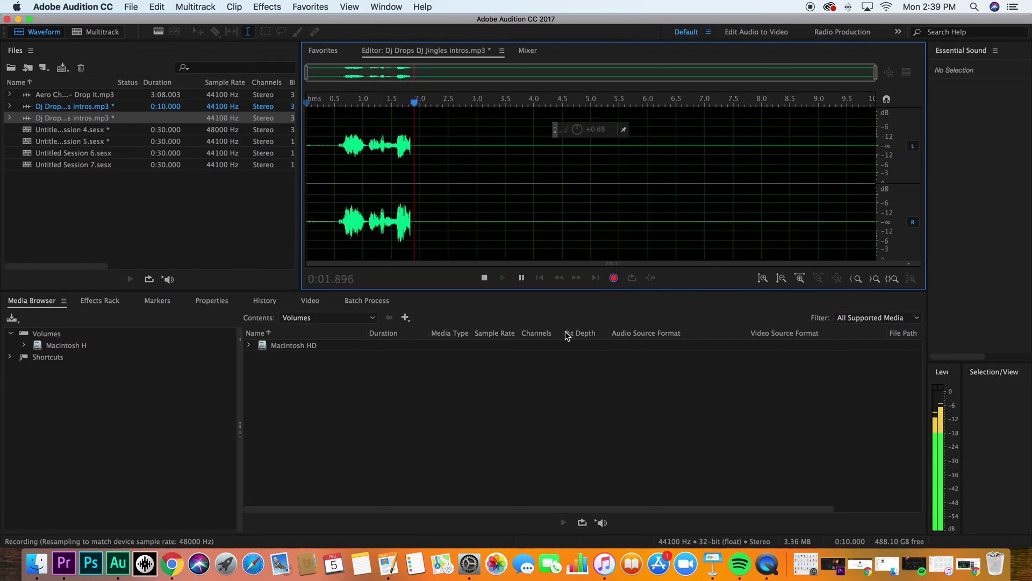
click(612, 277)
click(439, 197)
click(341, 203)
click(315, 210)
Step: Record a new voice take of about 8.5 seconds from the start, over the previous take
click(540, 277)
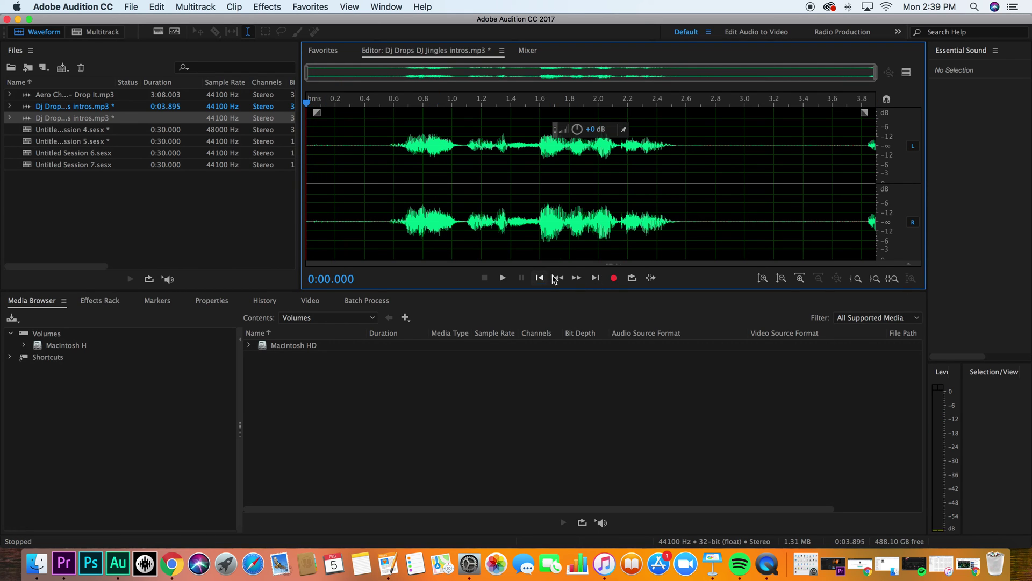
click(615, 279)
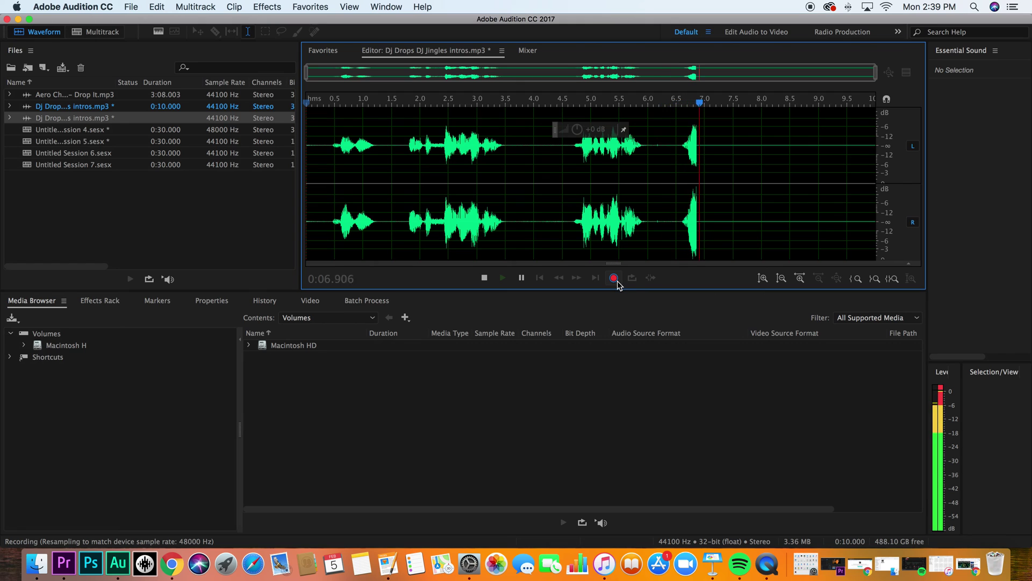
click(616, 280)
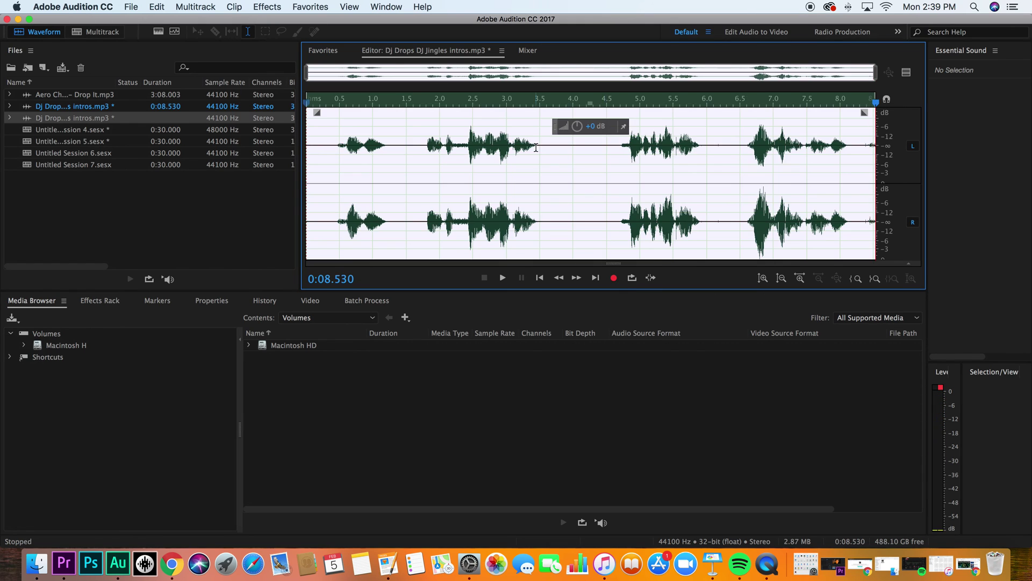
click(536, 147)
click(525, 218)
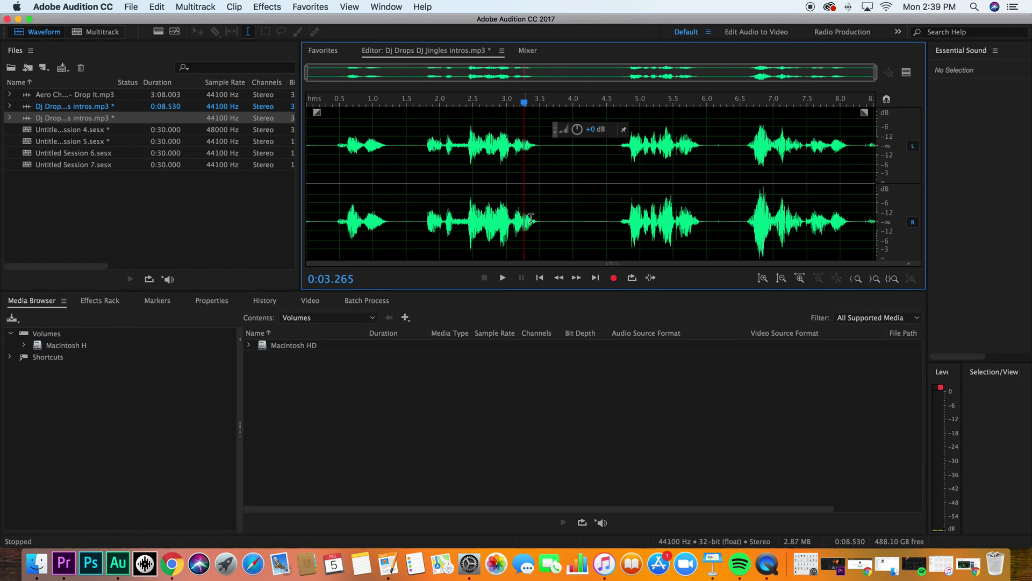
Step: Cut out parts of the silent gaps between the spoken phrases, shortening the recording to about 7 seconds
drag(605, 218, 547, 218)
key(Delete)
click(723, 218)
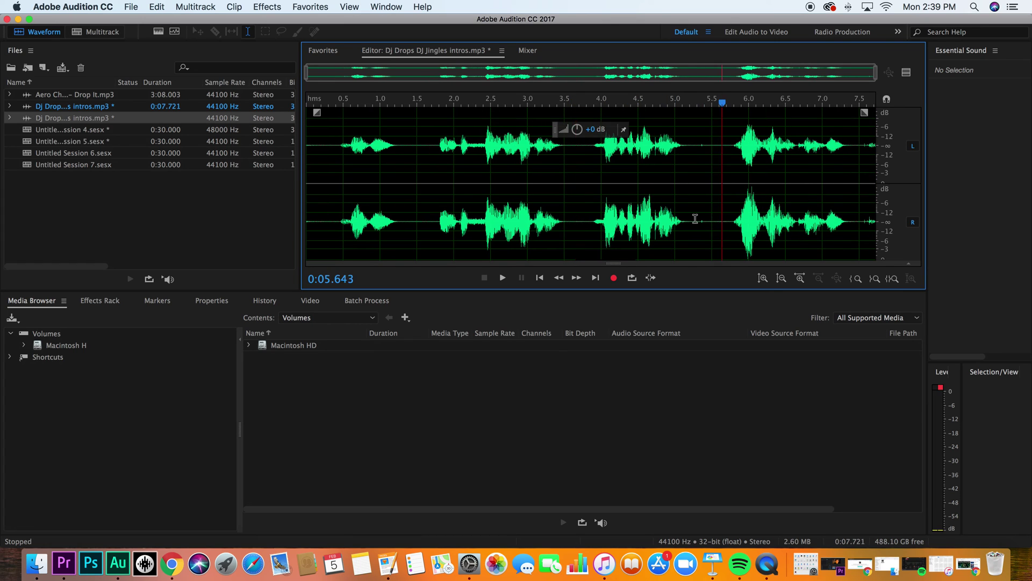
shift+click(695, 219)
key(Delete)
drag(431, 215, 410, 215)
key(Delete)
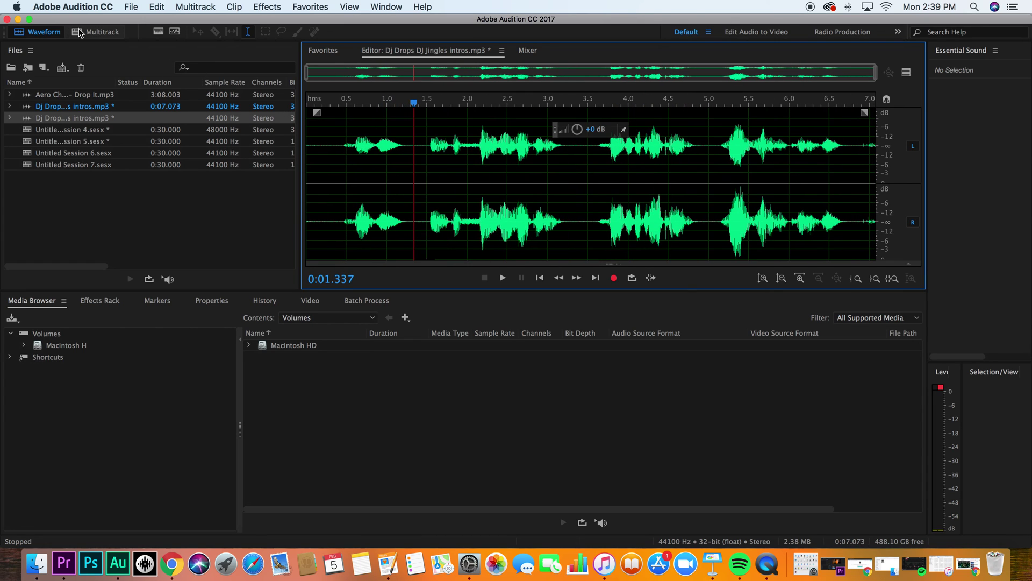
Step: Place the trimmed voice recording at the start of the Vox Chorus FX track in the multitrack session
click(83, 32)
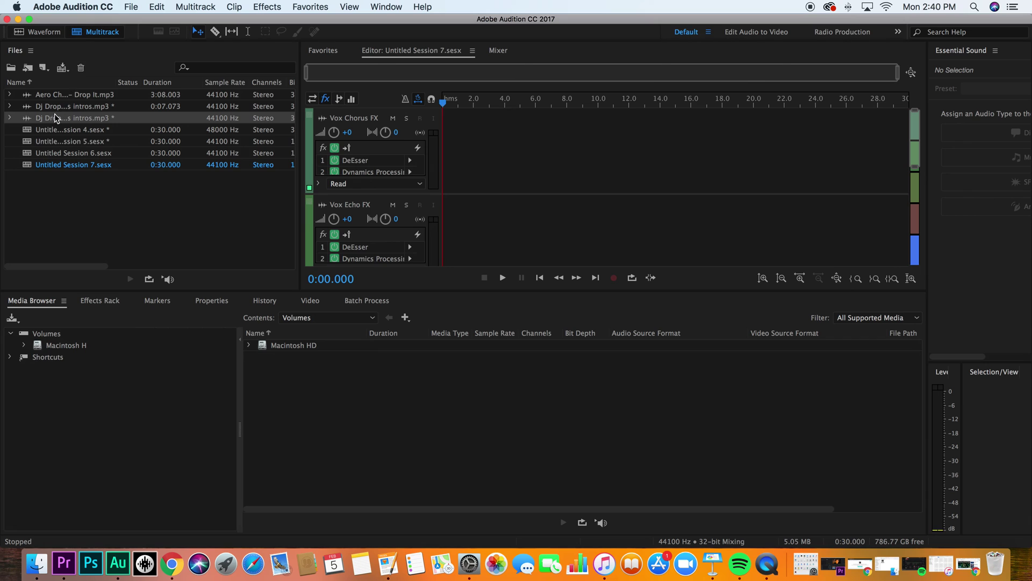
drag(54, 124, 396, 162)
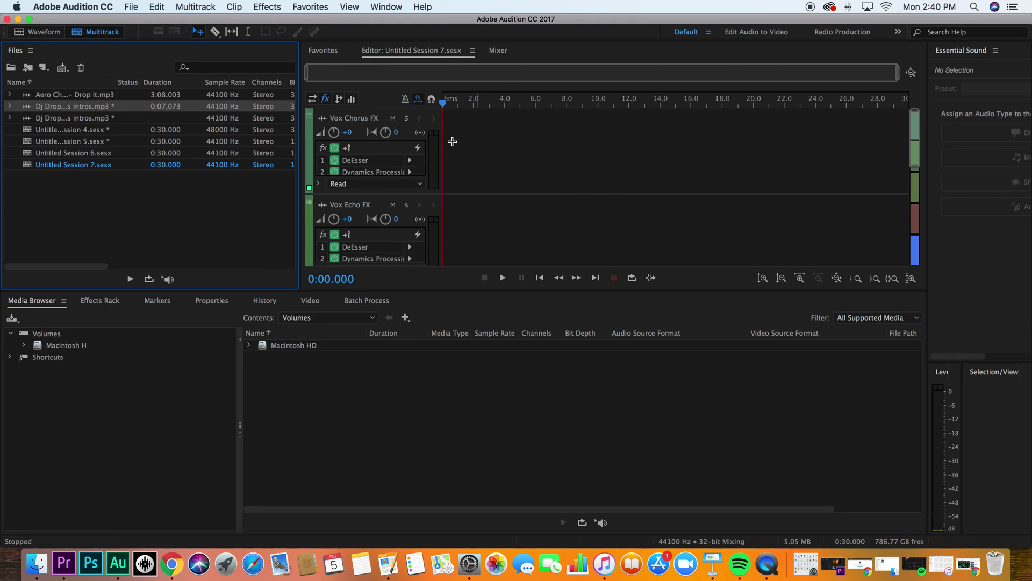
drag(71, 109, 431, 159)
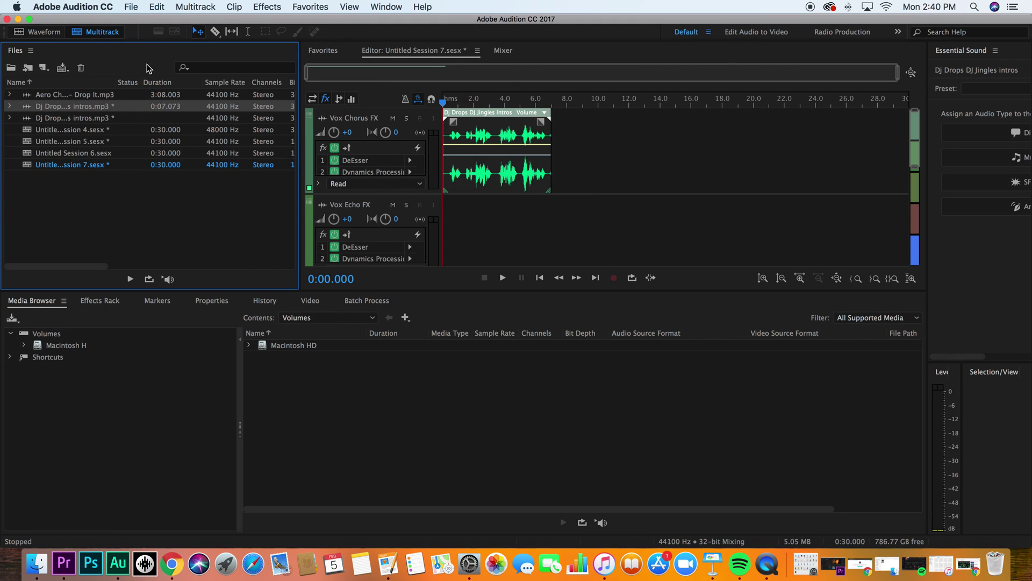
click(51, 33)
click(131, 6)
mouse_move(143, 22)
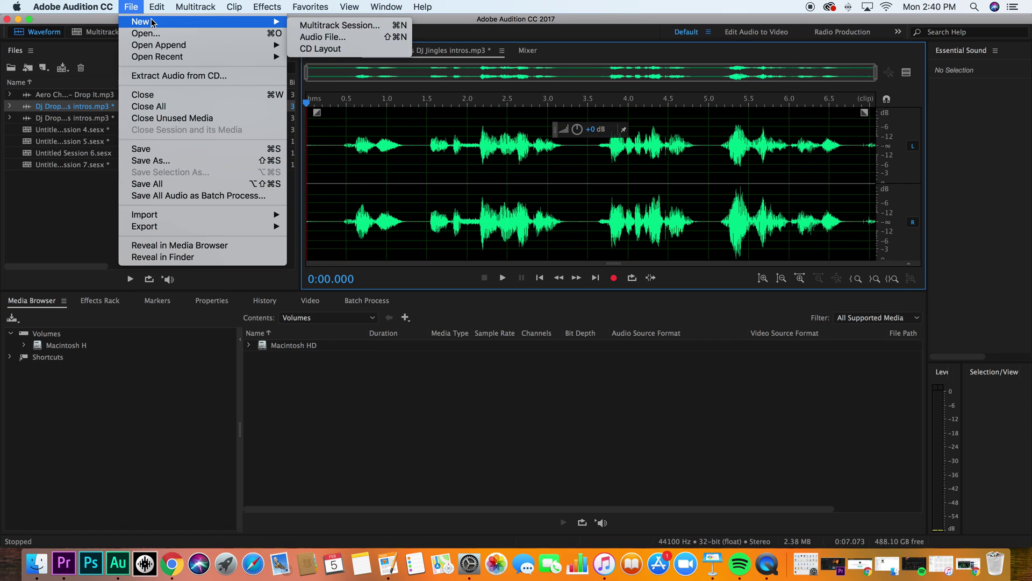
click(344, 21)
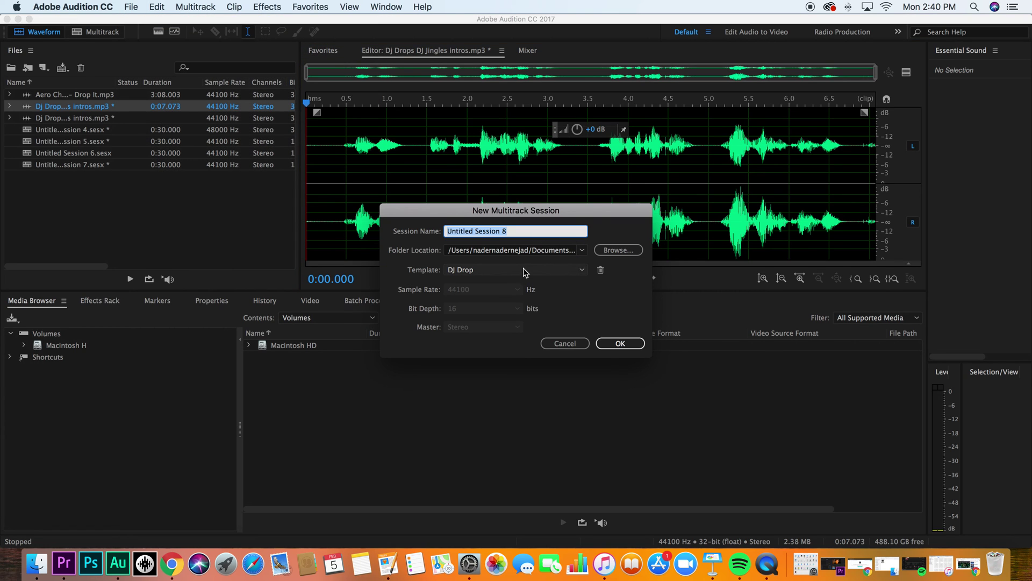
click(522, 269)
click(640, 303)
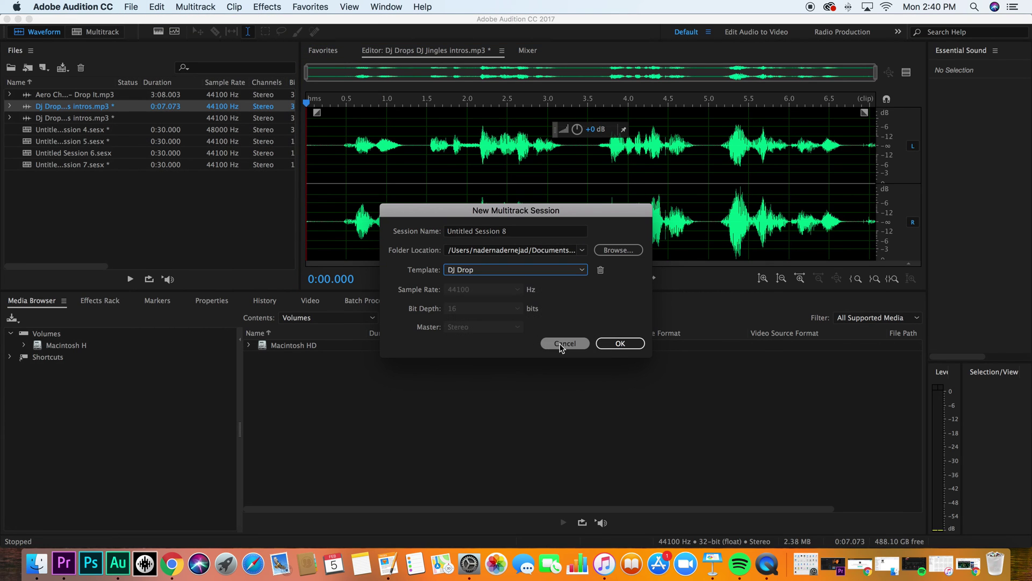
click(562, 345)
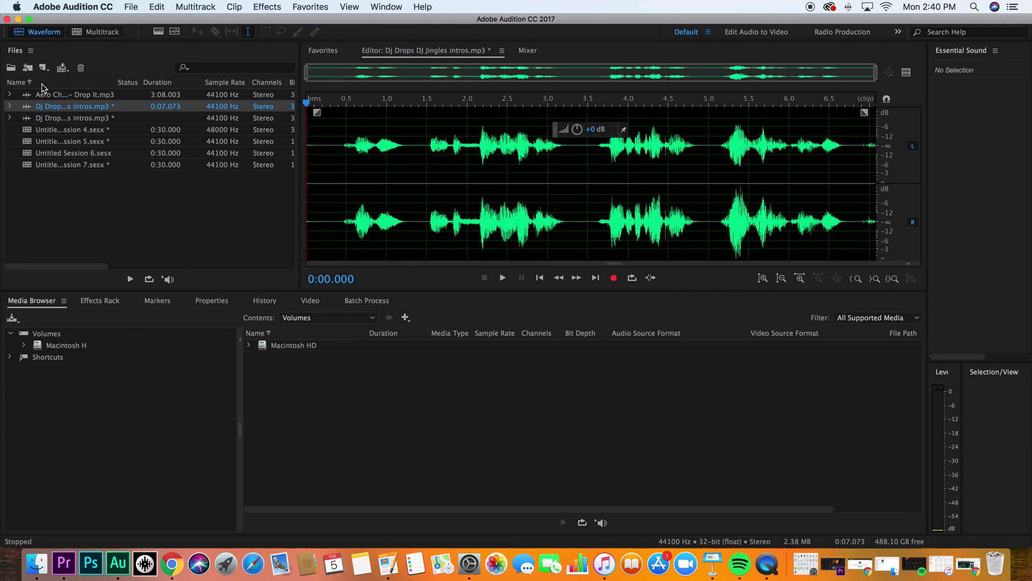
click(330, 216)
click(413, 219)
click(575, 223)
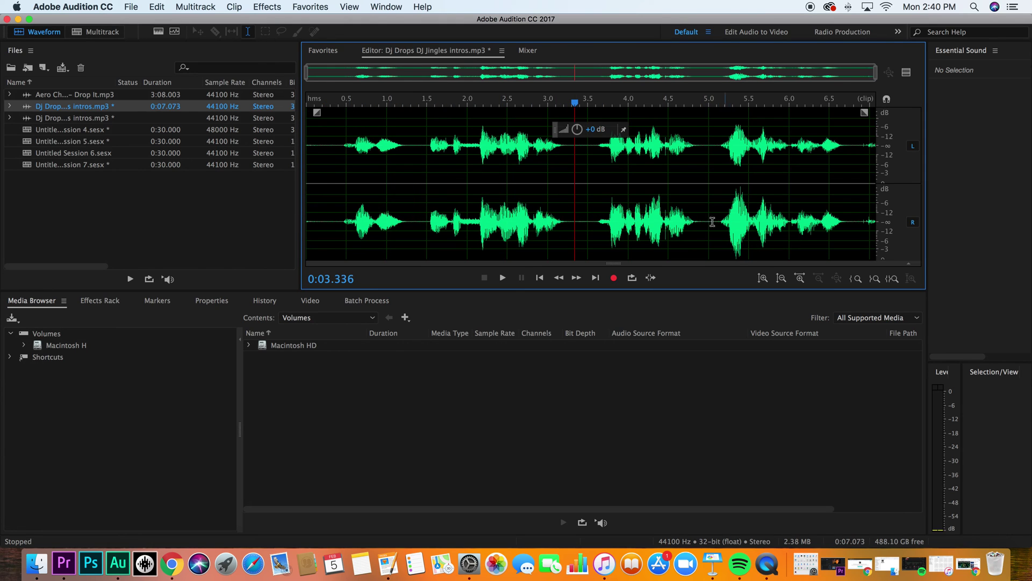
drag(860, 221, 348, 203)
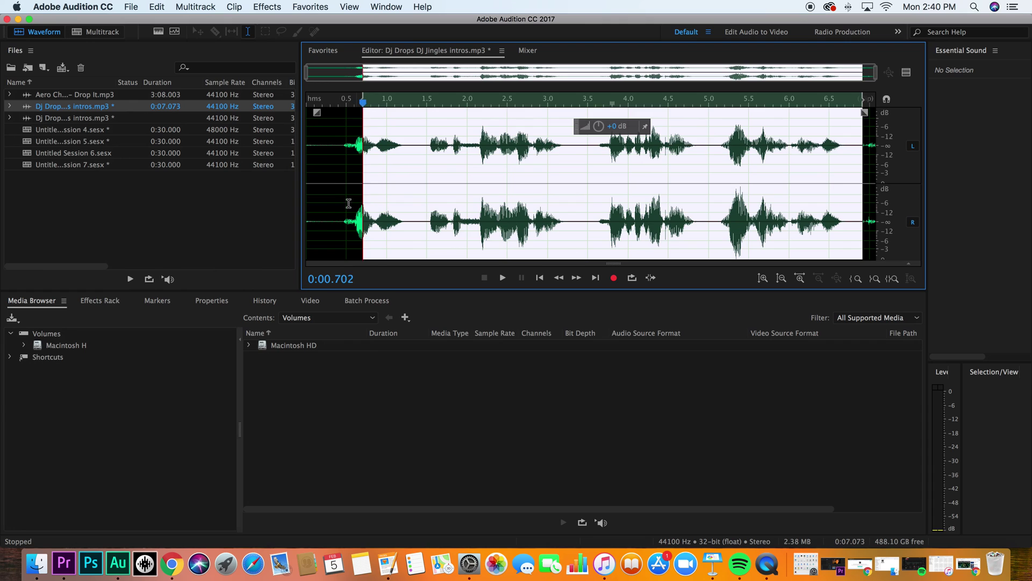
click(331, 192)
Step: Trim the silent lead-in off the voice clip in the multitrack session and start the clip at 0:00 on the Vox Chorus FX track
click(94, 32)
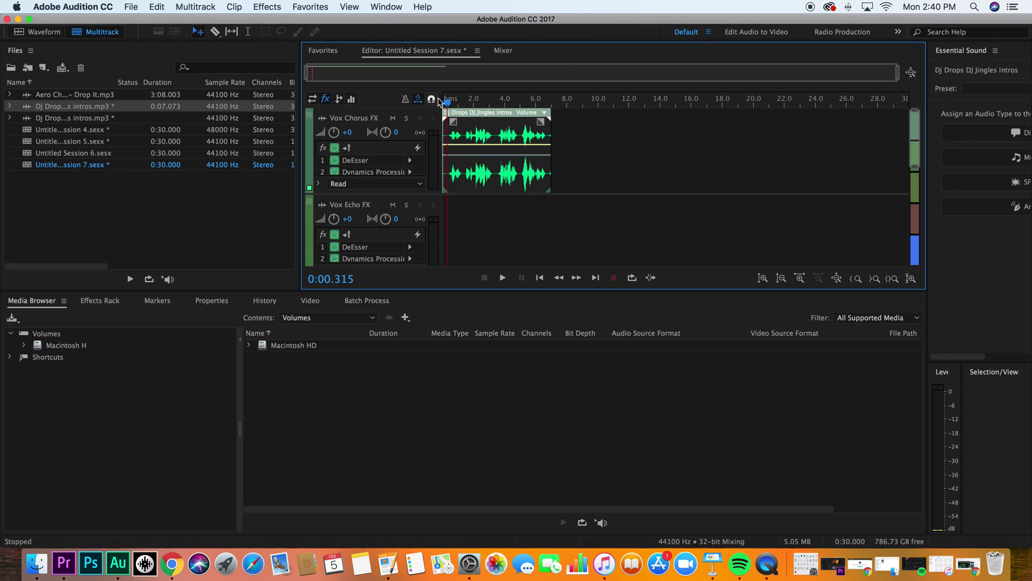
key(space)
key(space)
drag(445, 171, 475, 168)
Step: Split the voice clip between its phrases at about 1.0, 3.1, 4.6 and 6.4 seconds, and delete the short leftover tail
click(458, 102)
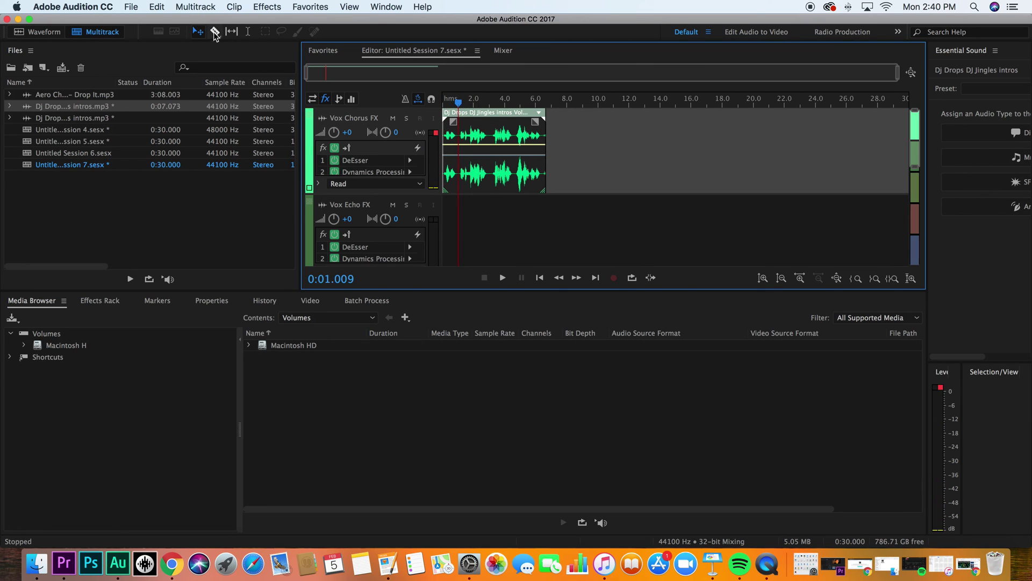
click(215, 32)
click(459, 142)
click(490, 142)
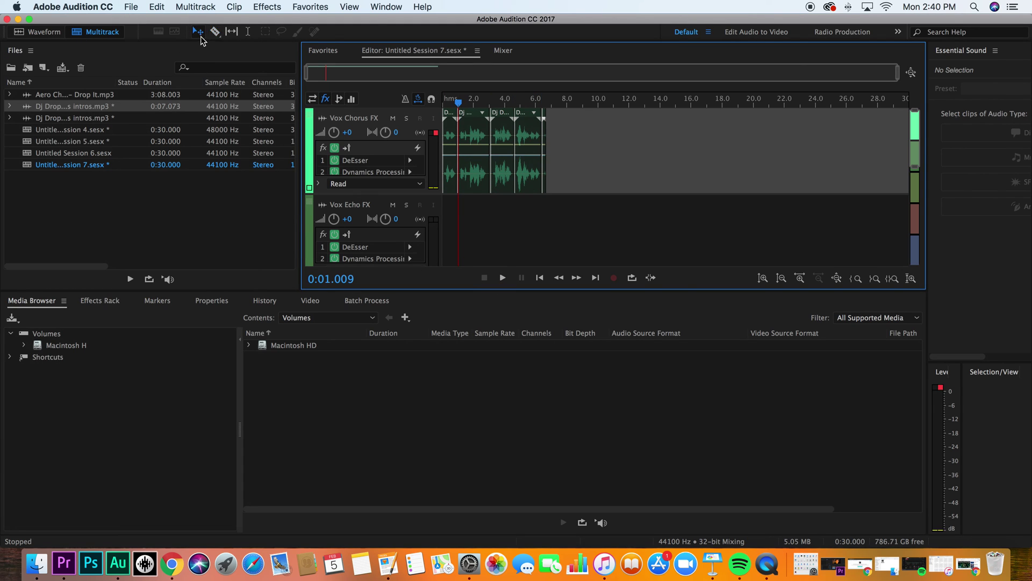
click(545, 165)
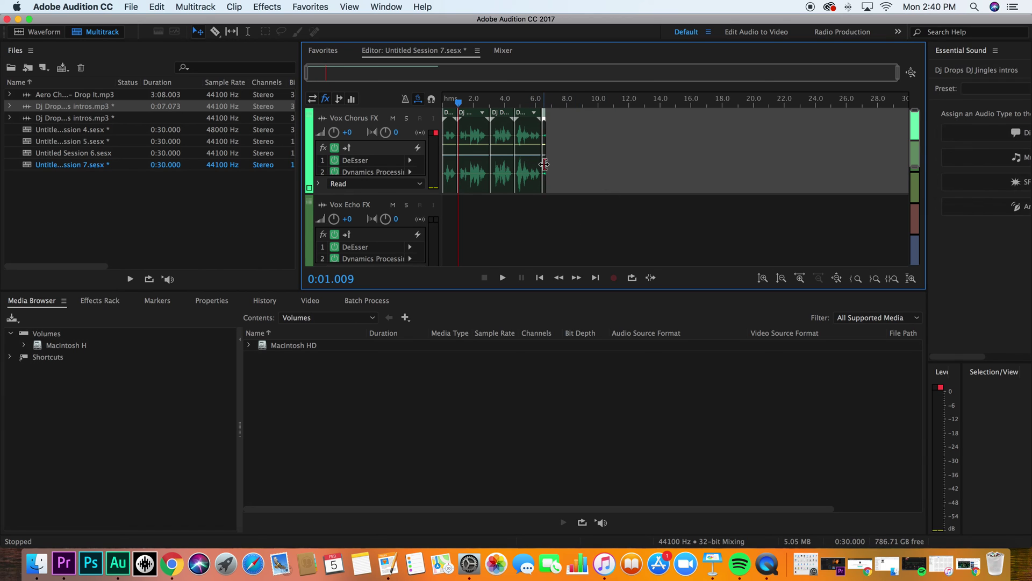
Step: Move the second and fourth phrases to Vox Echo FX and the third to Vox Flanger FX, arranging them to follow one another closely
drag(527, 180, 639, 180)
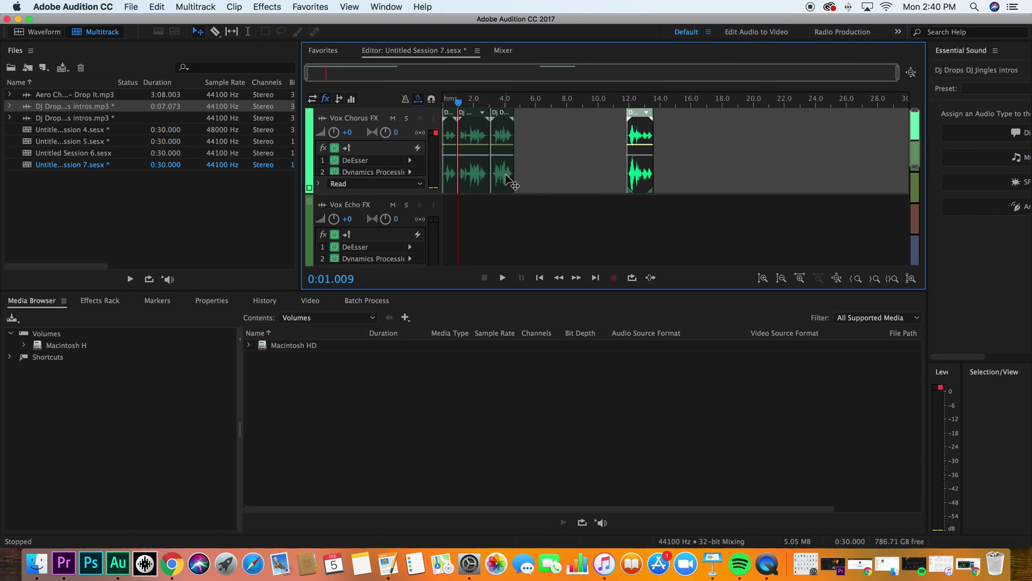
drag(513, 180, 567, 180)
drag(477, 178, 478, 231)
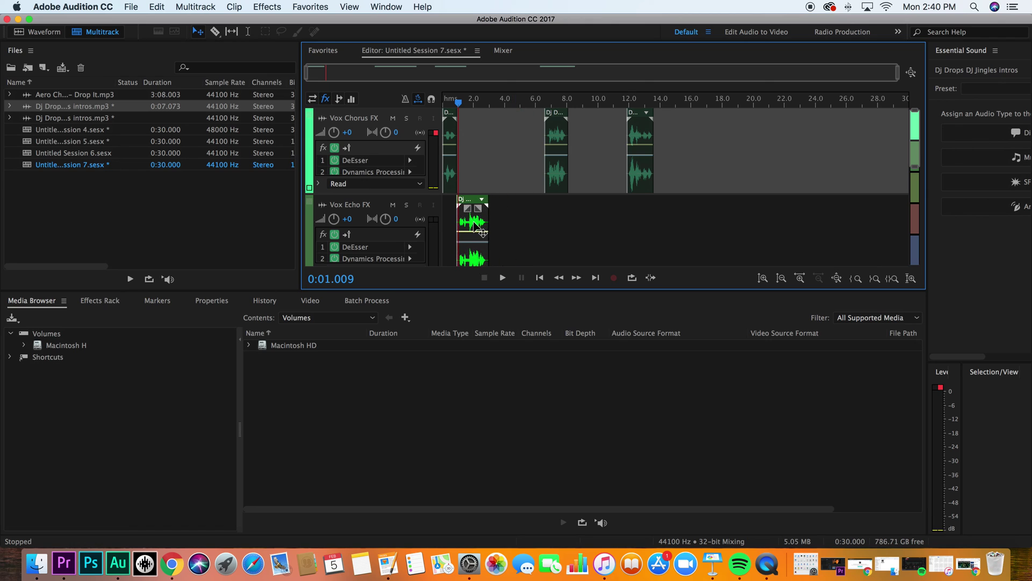
scroll(547, 198, down, 3)
scroll(547, 197, up, 3)
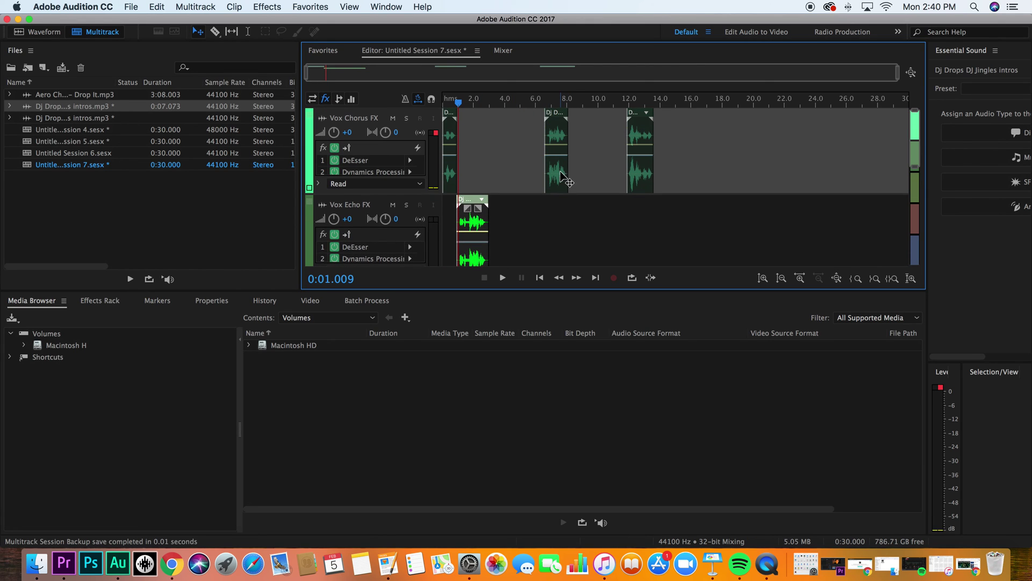
drag(560, 175, 512, 232)
scroll(514, 231, up, 3)
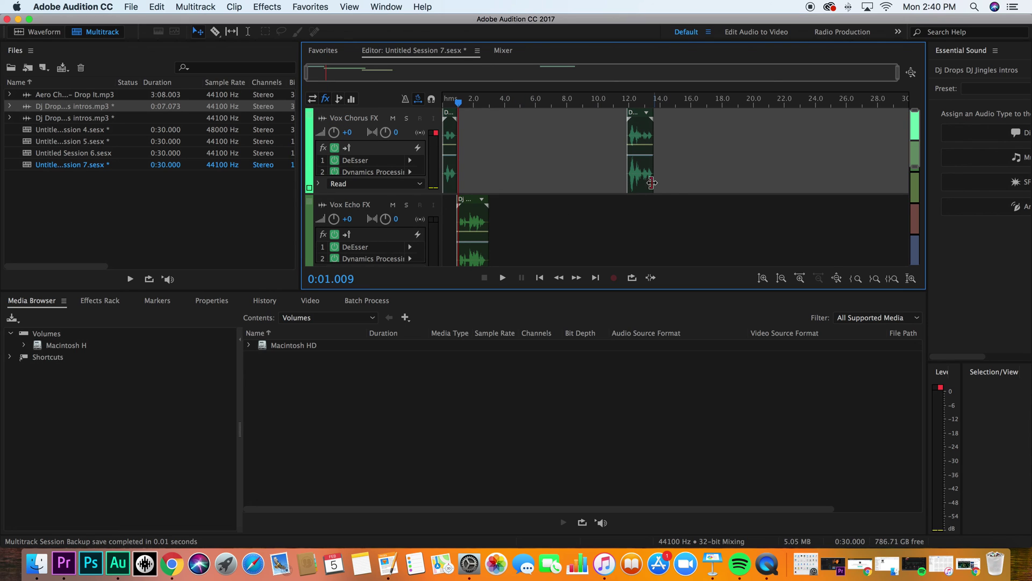
drag(652, 183, 532, 212)
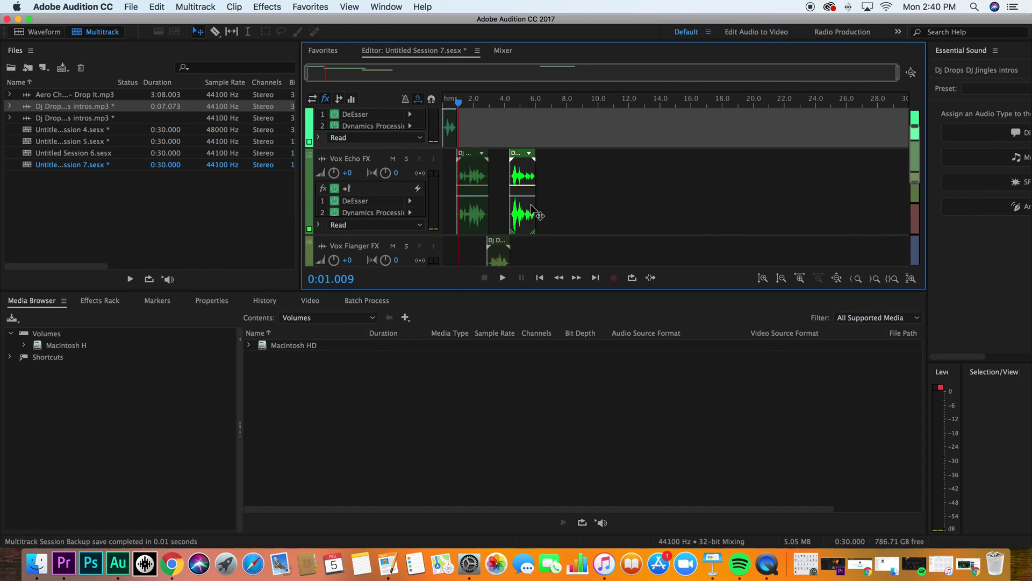
Step: Play the arrangement from the start to check how the phrases sound with their track effects
click(539, 277)
click(504, 277)
click(464, 111)
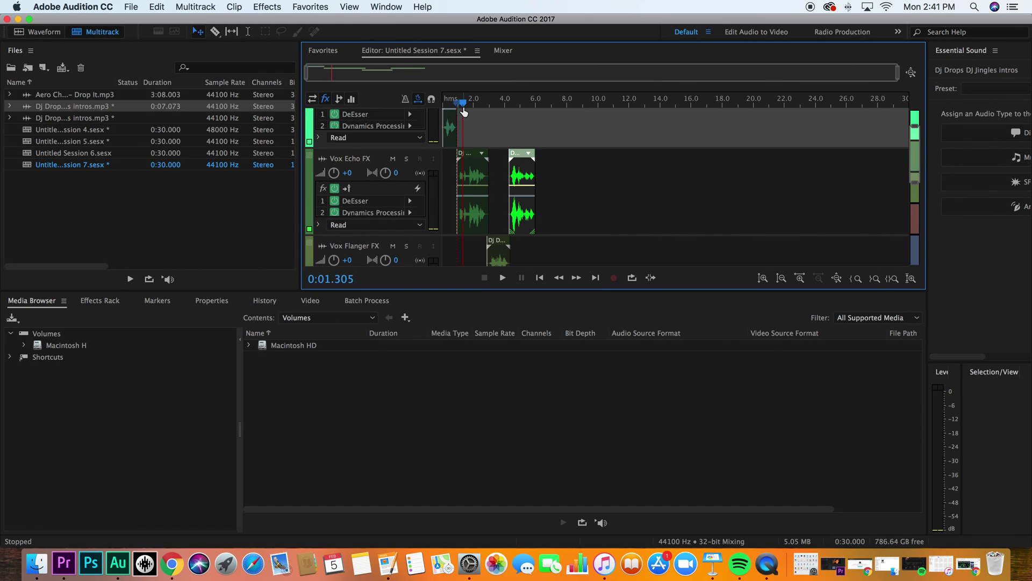
key(space)
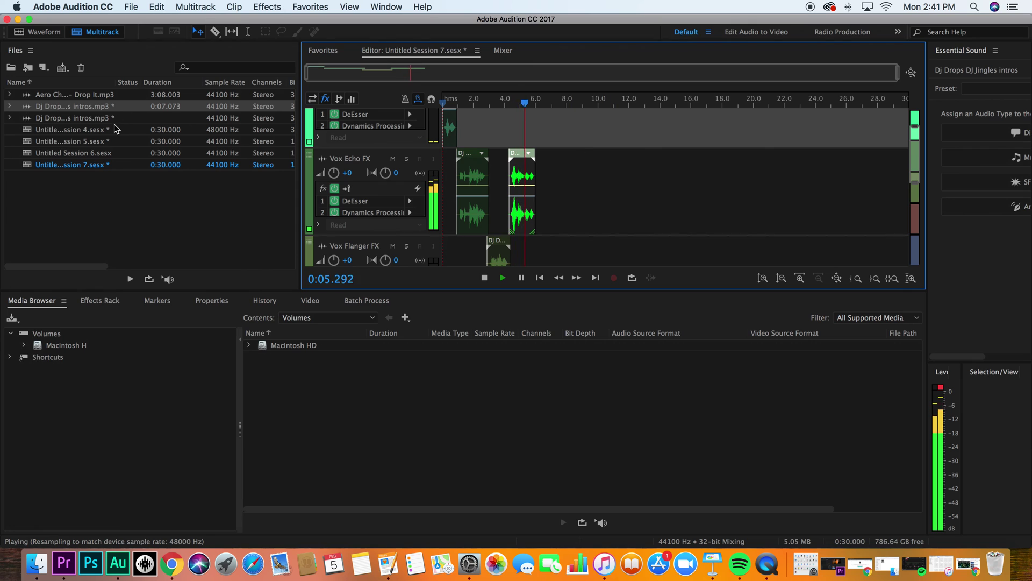
key(space)
Step: Add the Aero Chord - Drop It song to the Vox Echo FX track after the voice clips and trim its start to about 0:44
drag(106, 98, 564, 161)
drag(393, 70, 539, 72)
drag(479, 109, 803, 150)
key(space)
key(space)
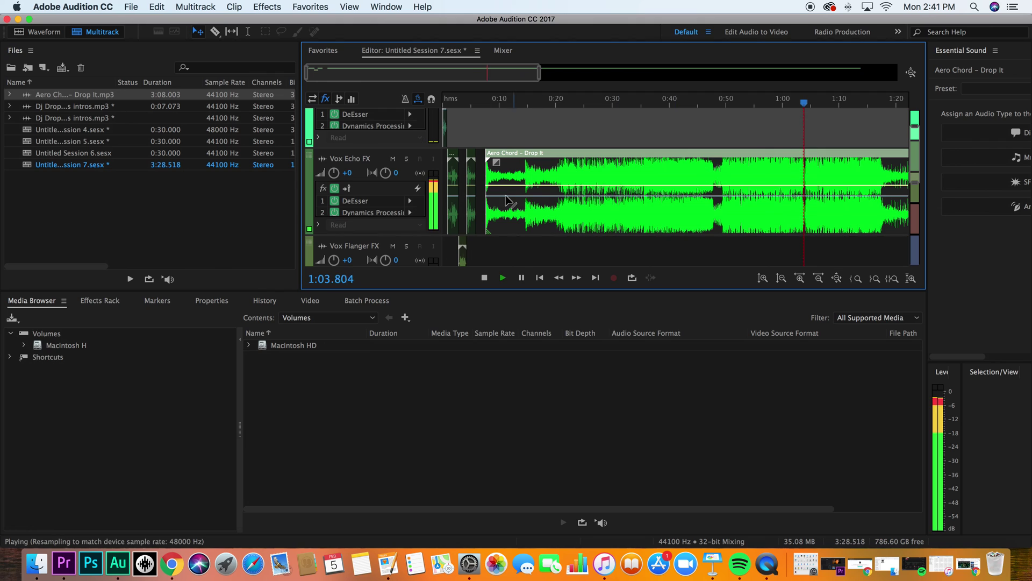
drag(490, 200, 731, 218)
drag(816, 97, 739, 97)
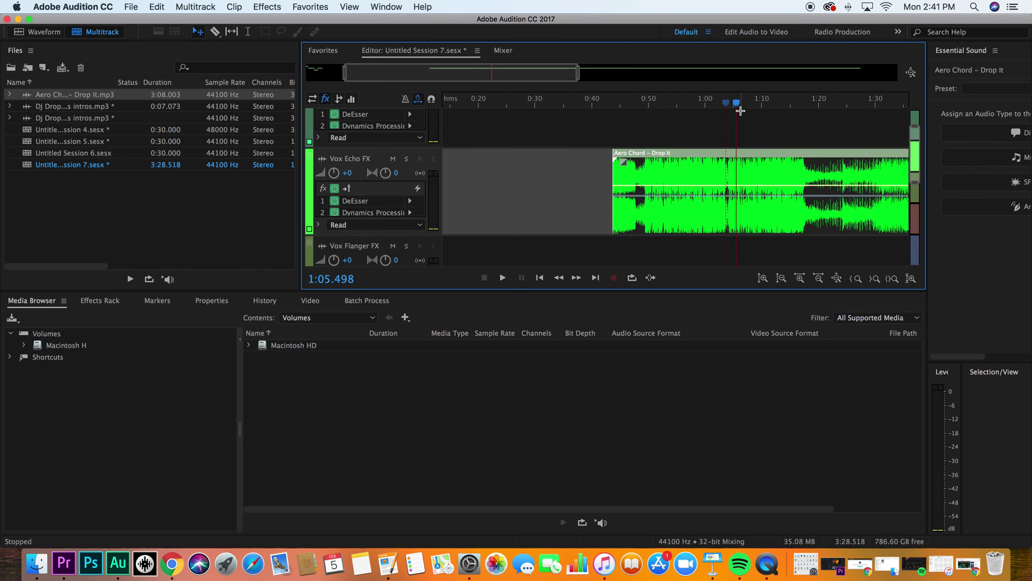
click(630, 136)
Step: Open the song's waveform and listen to the quiet break near 0:48 and the section around 0:52 for a suitable starting point
double_click(662, 178)
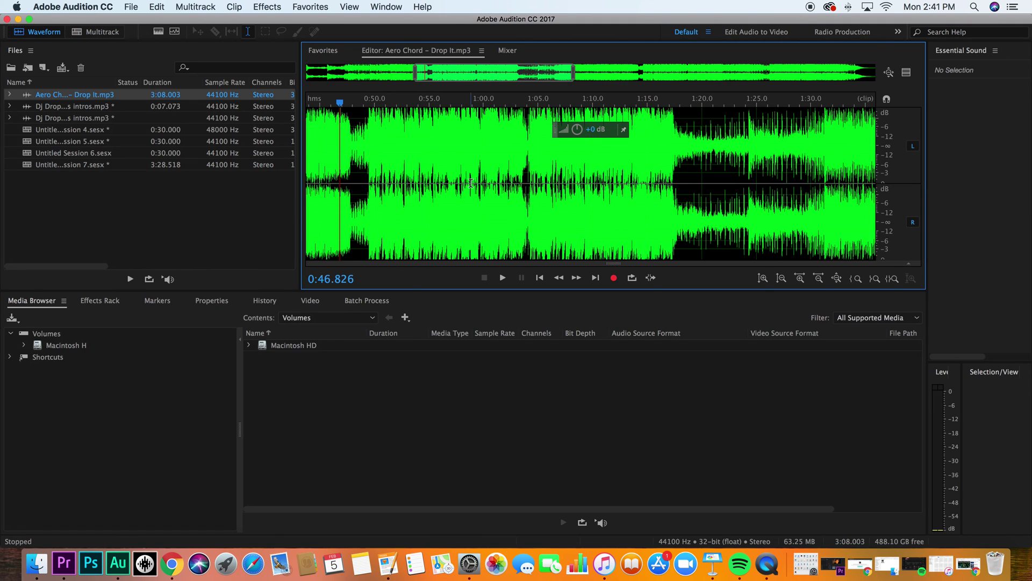
click(351, 222)
key(space)
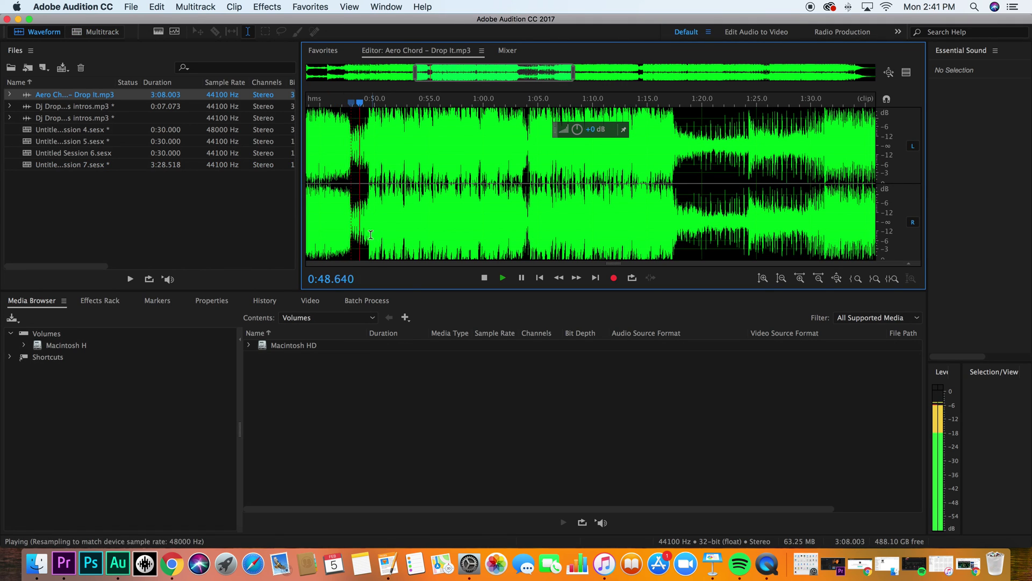
key(space)
click(351, 222)
key(space)
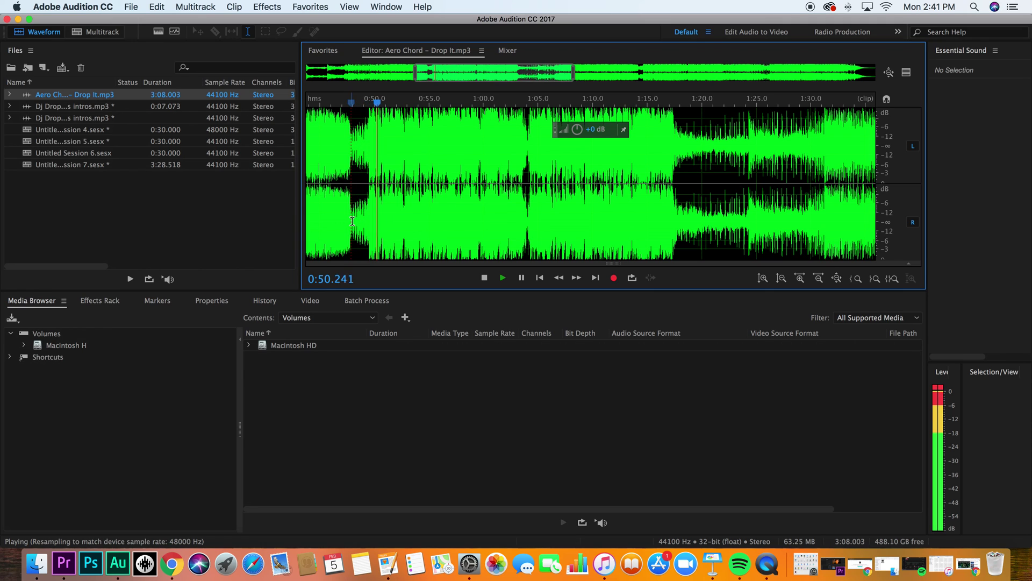
click(353, 221)
key(space)
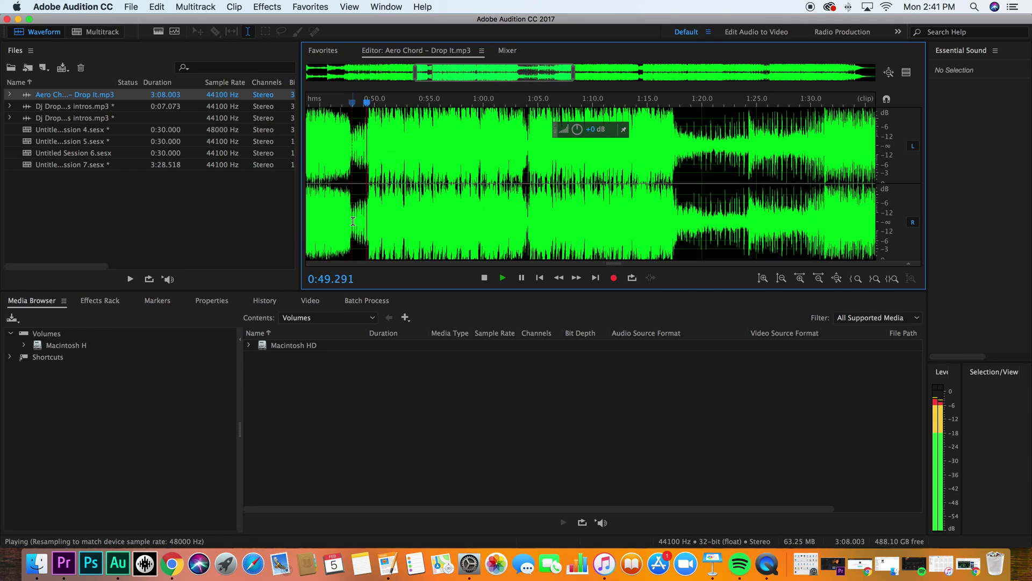
key(space)
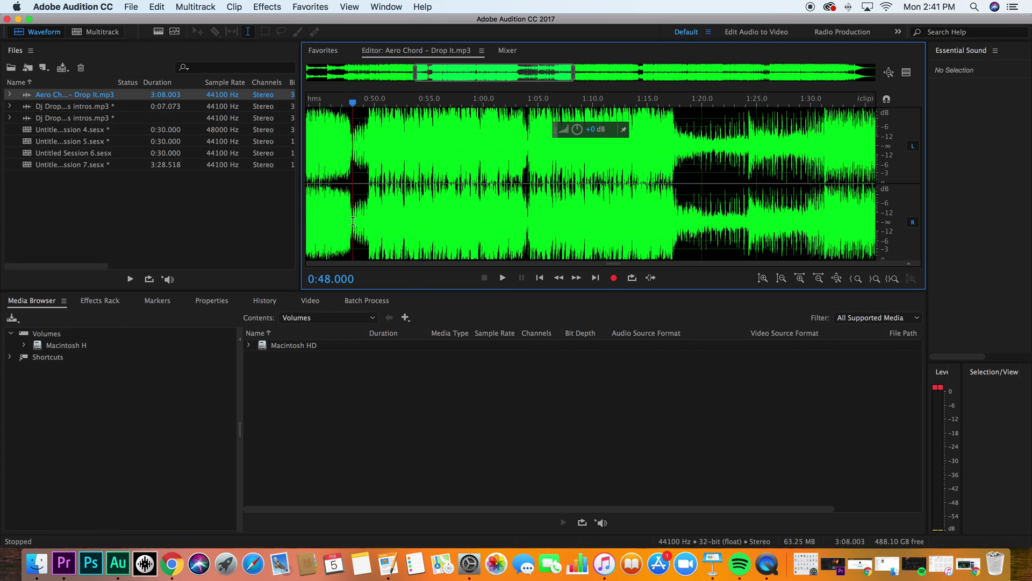
click(396, 217)
key(space)
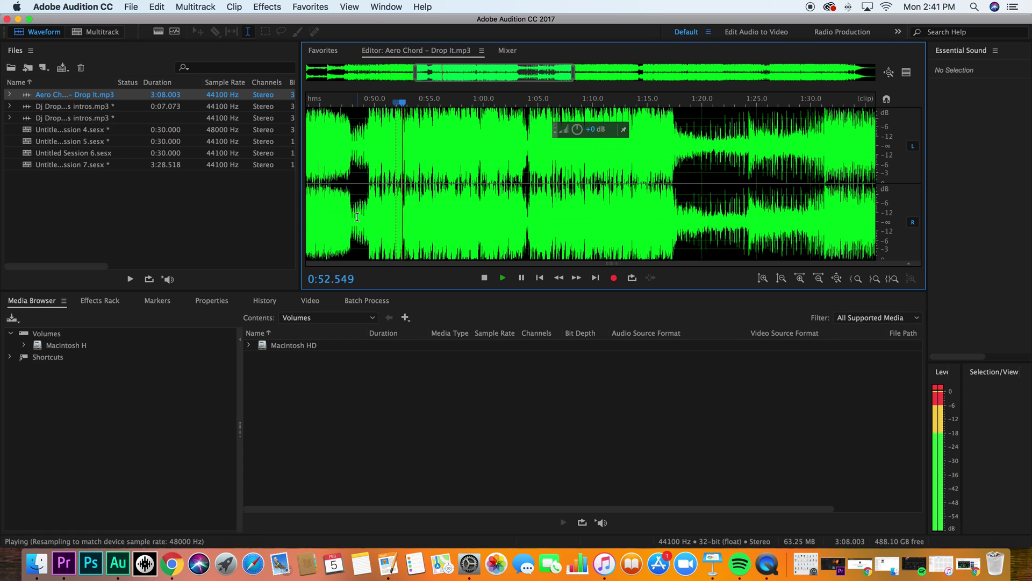
key(space)
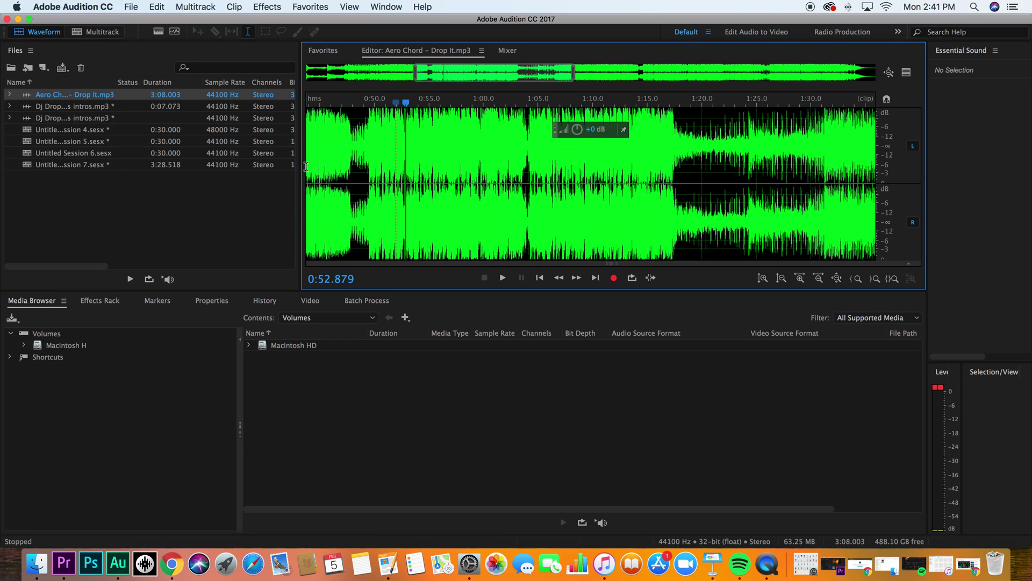
Step: Trim the start of the song clip in the multitrack session to about 0:52.4, checking the cut by playback
click(86, 32)
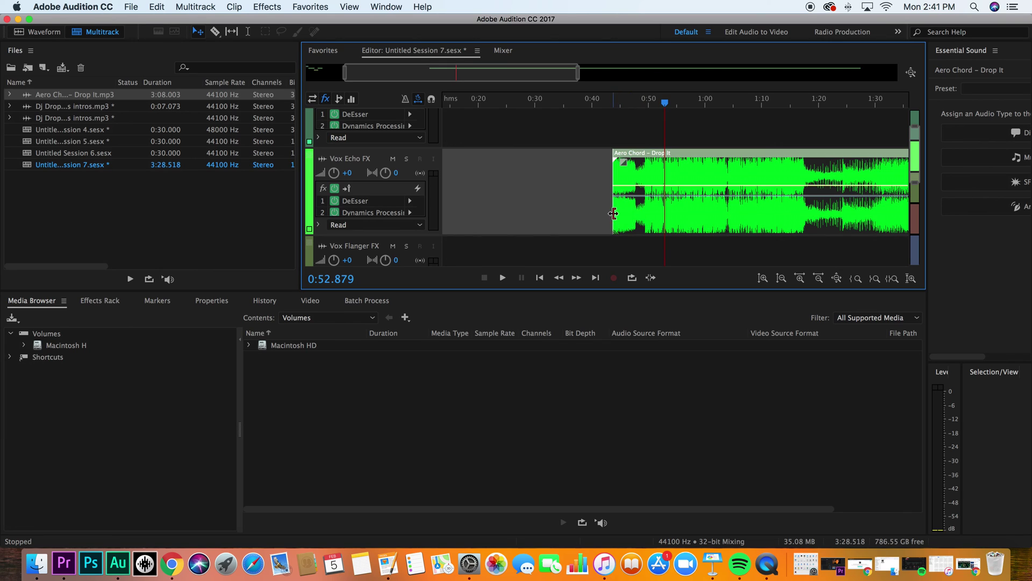
drag(614, 213, 664, 214)
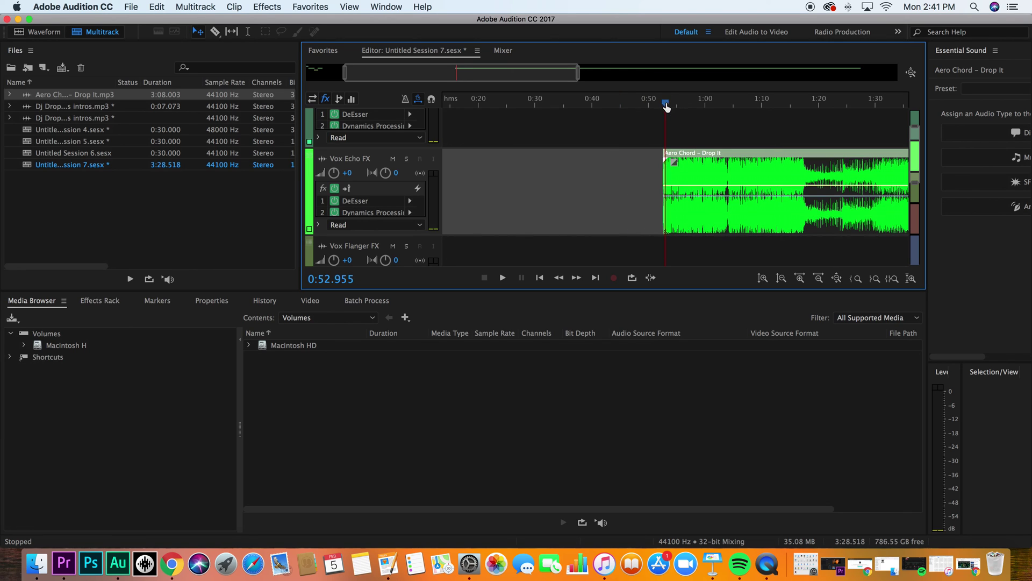
drag(666, 107, 664, 107)
key(space)
key(space)
drag(348, 75, 457, 75)
mouse_move(496, 205)
mouse_down()
mouse_move(482, 205)
mouse_move(490, 205)
mouse_up()
mouse_move(514, 99)
mouse_down()
mouse_move(492, 99)
mouse_move(514, 99)
mouse_up()
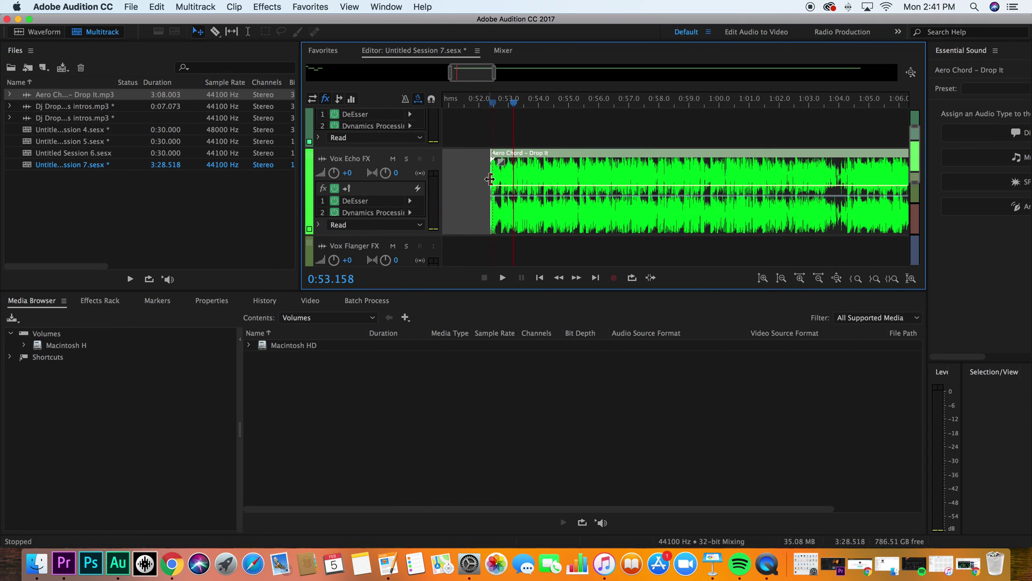
Step: Reset the song clip's start to the quiet break at about 0:47.8 and move it against the last voice clip at about 6 seconds
mouse_move(490, 179)
mouse_down()
mouse_move(419, 183)
mouse_move(471, 184)
mouse_up()
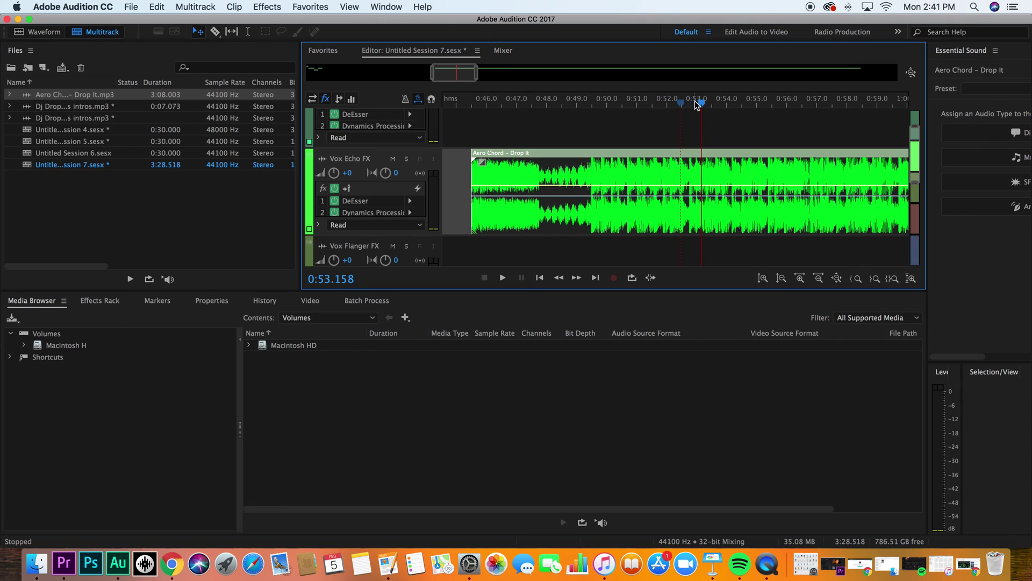
drag(697, 102, 540, 141)
key(space)
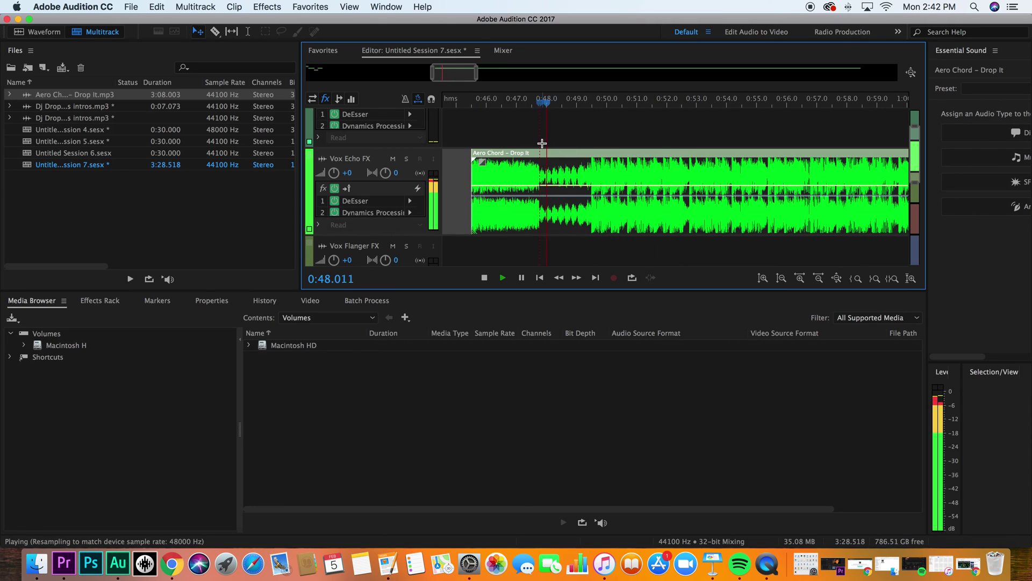
key(space)
drag(472, 195, 540, 195)
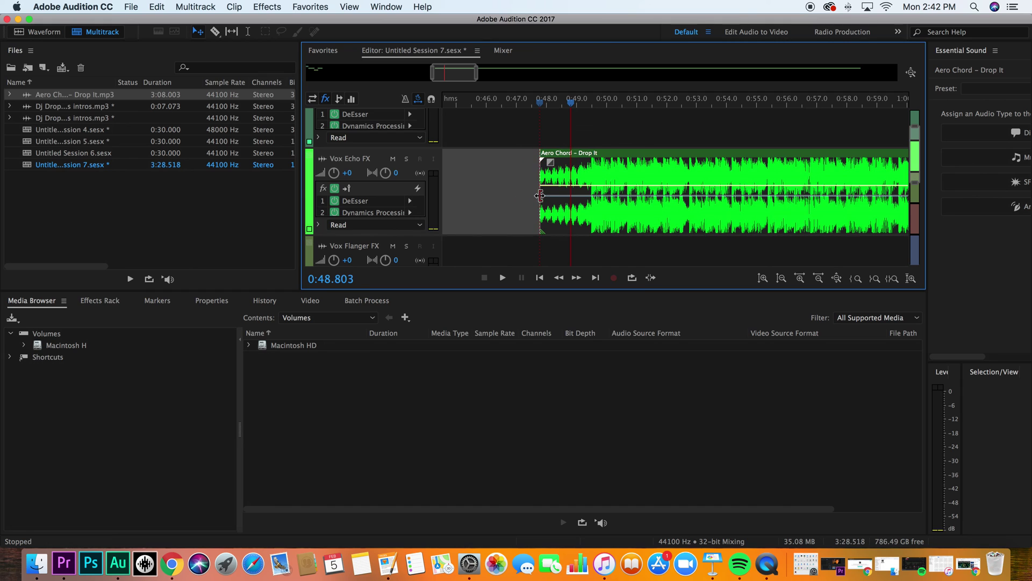
drag(614, 179, 683, 181)
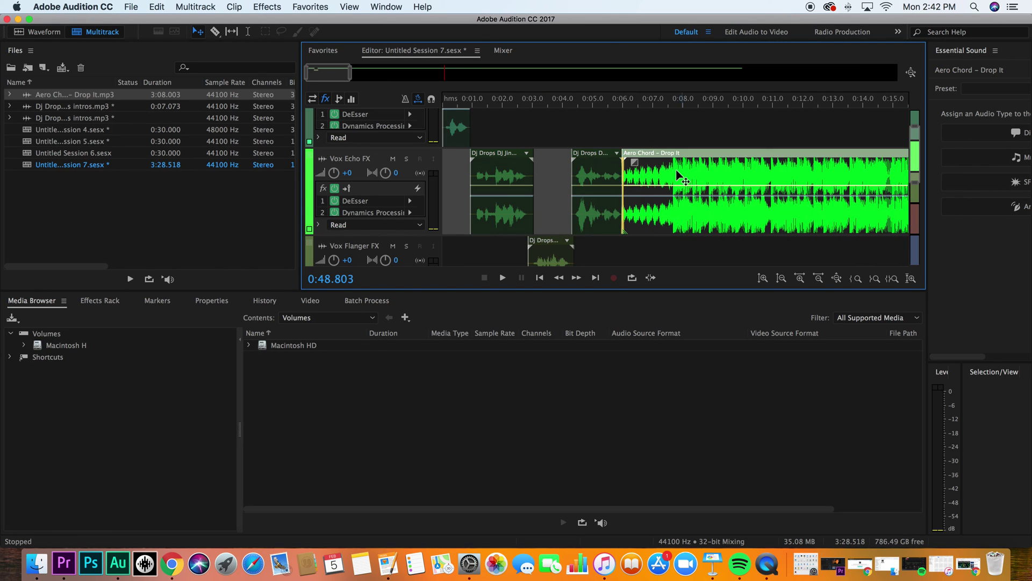
Step: Play the session from its start through the voice clips into the song to check the transition
click(539, 278)
drag(622, 104, 313, 100)
key(space)
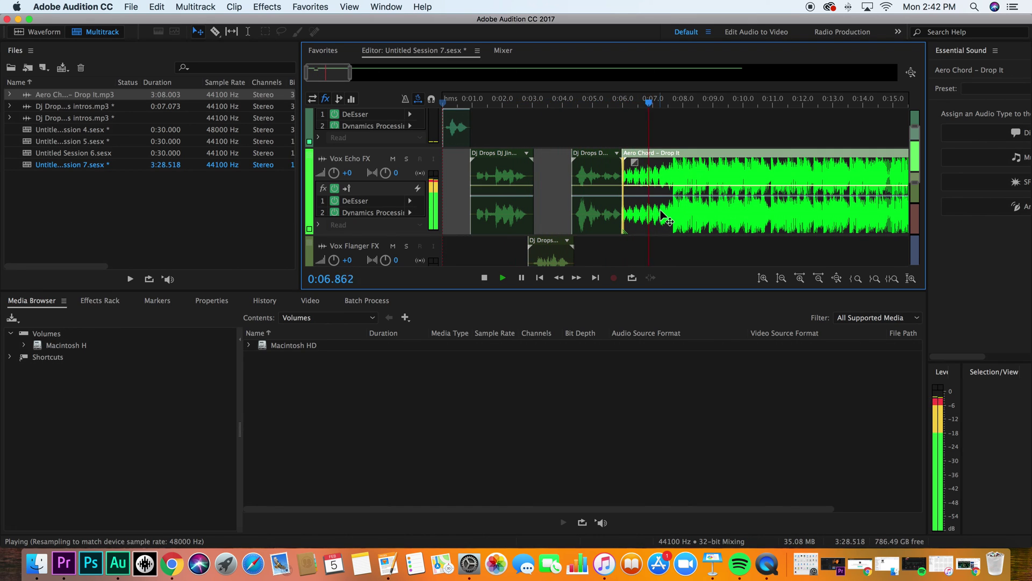
key(space)
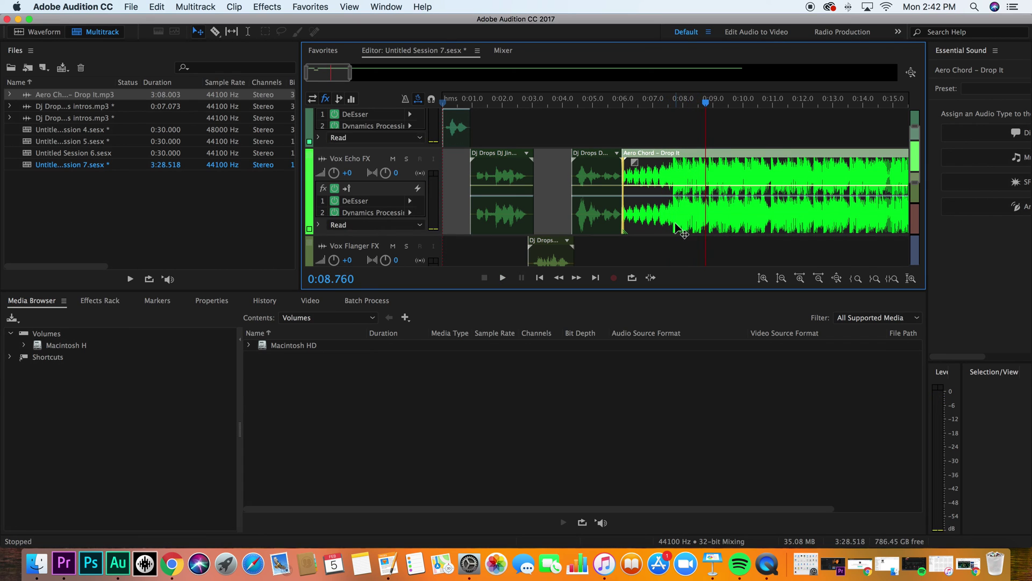
Step: Move the Aero Chord - Drop It clip from the Vox Echo FX track to the Music track at about 6.2 seconds and listen to its entry
scroll(663, 210, down, 4)
scroll(661, 206, up, 2)
drag(649, 162, 664, 246)
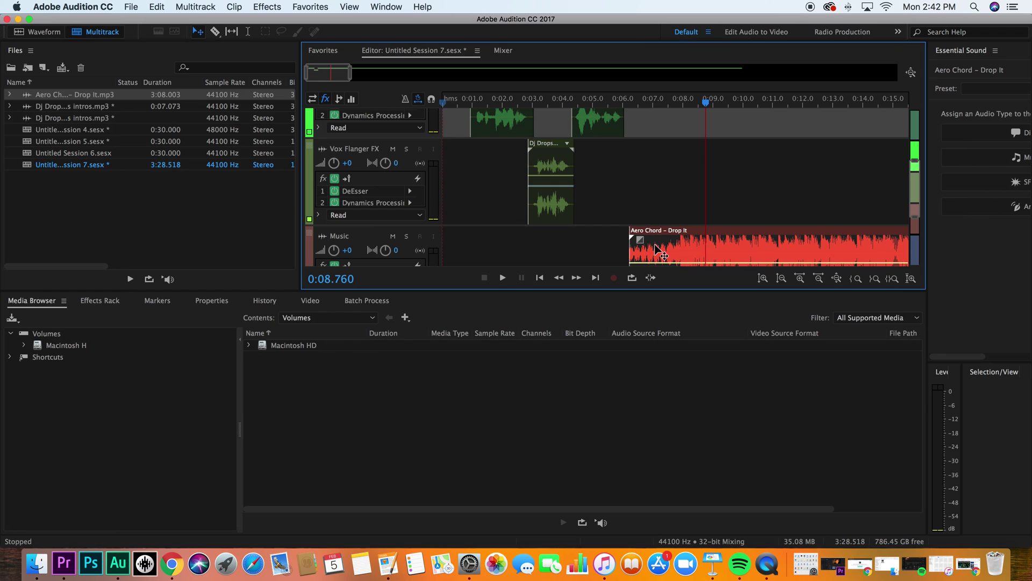
click(613, 143)
key(space)
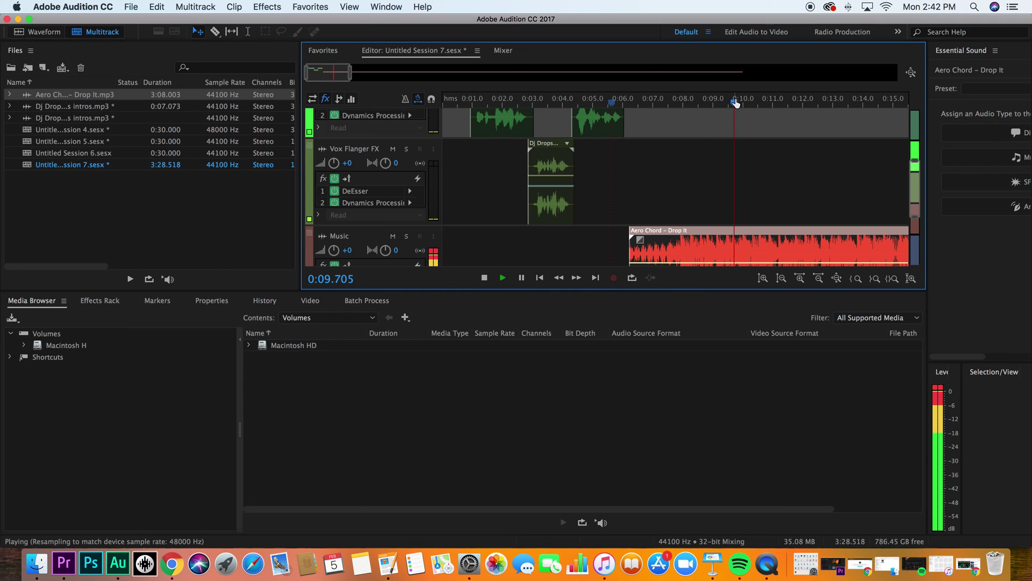
key(space)
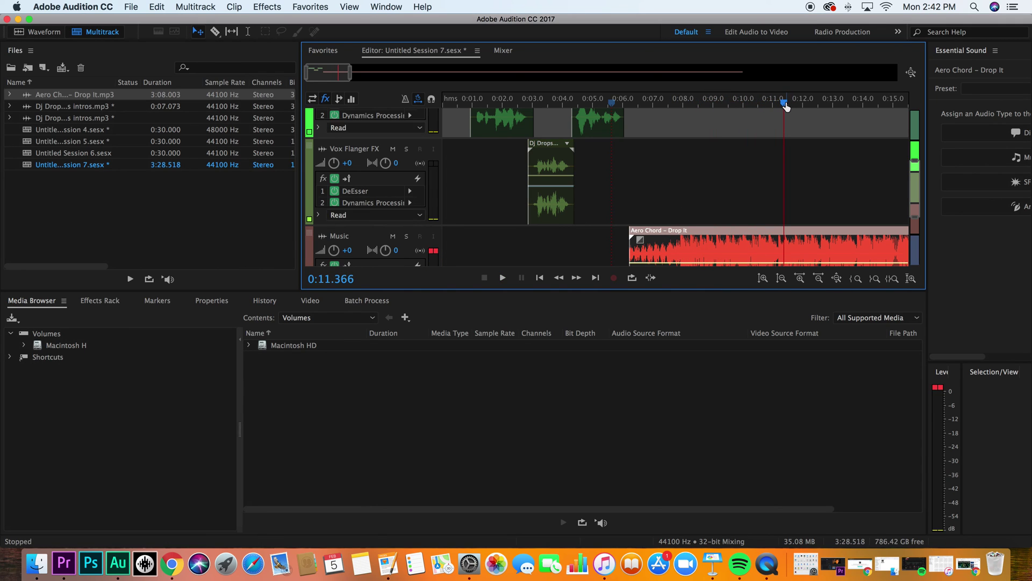
Step: Add the Dj Drops DJ Jingles intros recording at the start of the Music track and trim its end to about 0.9 seconds
scroll(591, 154, up, 5)
scroll(632, 156, down, 3)
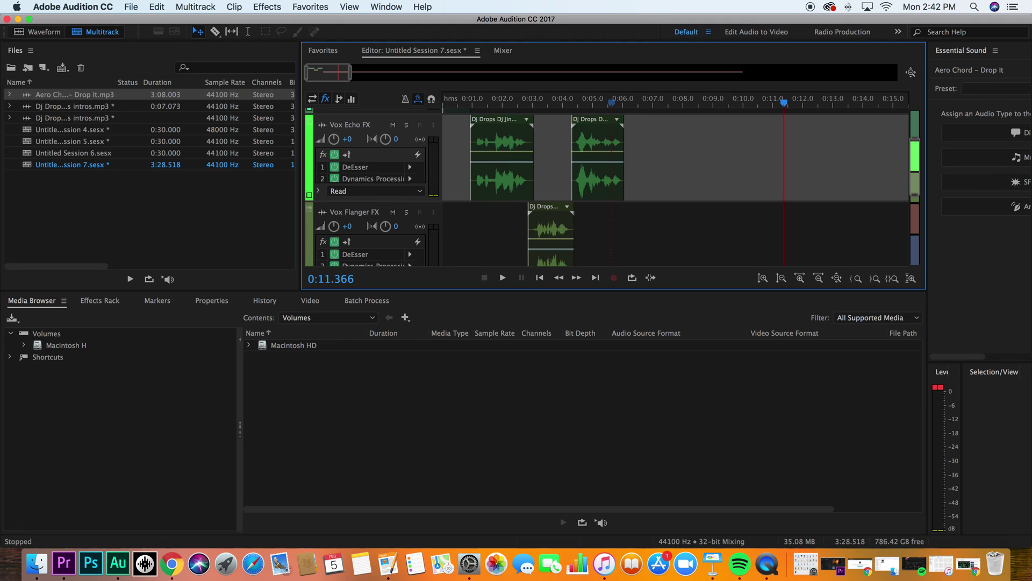
scroll(432, 177, down, 5)
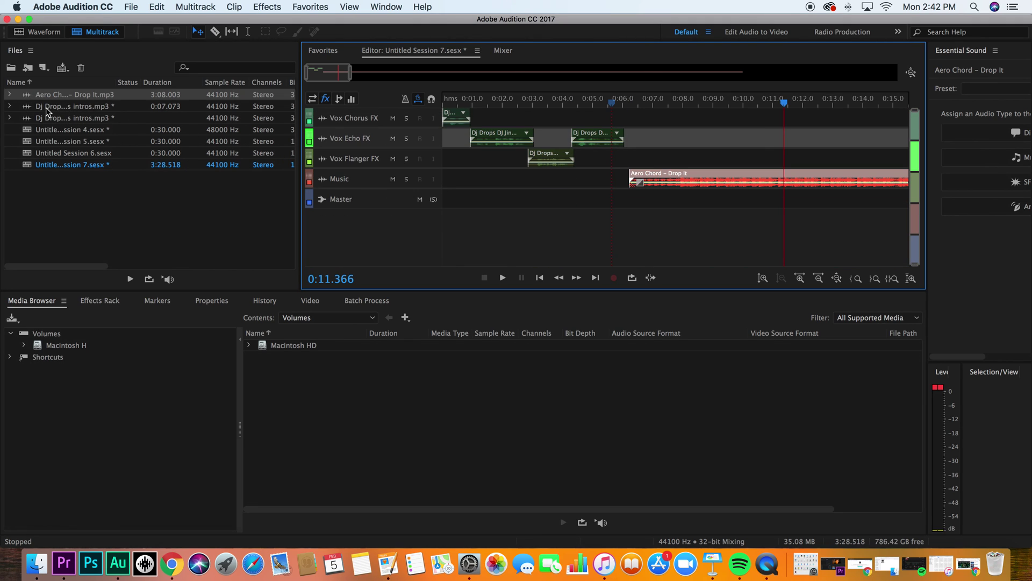
drag(46, 110, 653, 163)
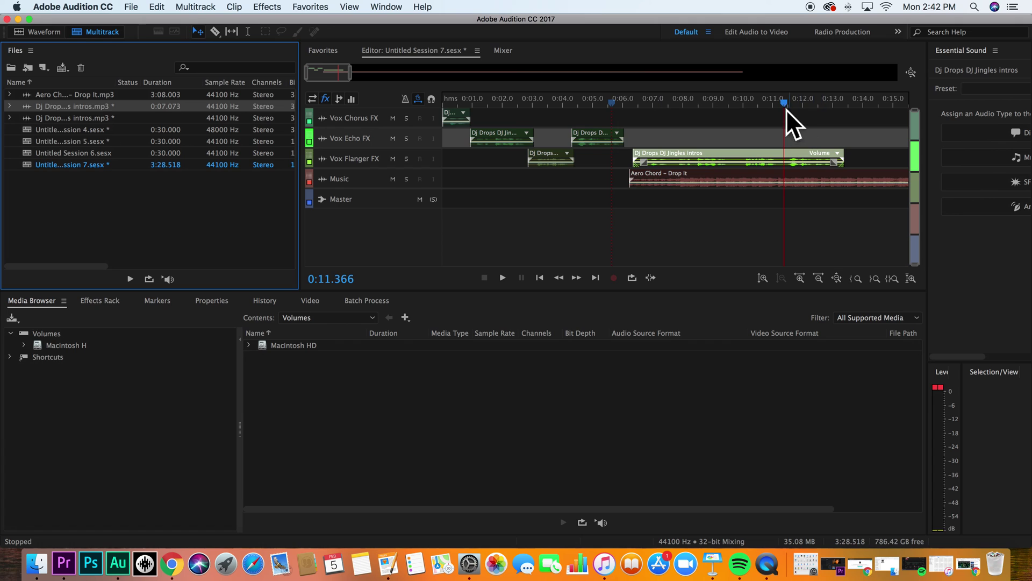
drag(785, 104, 633, 104)
drag(666, 154, 465, 180)
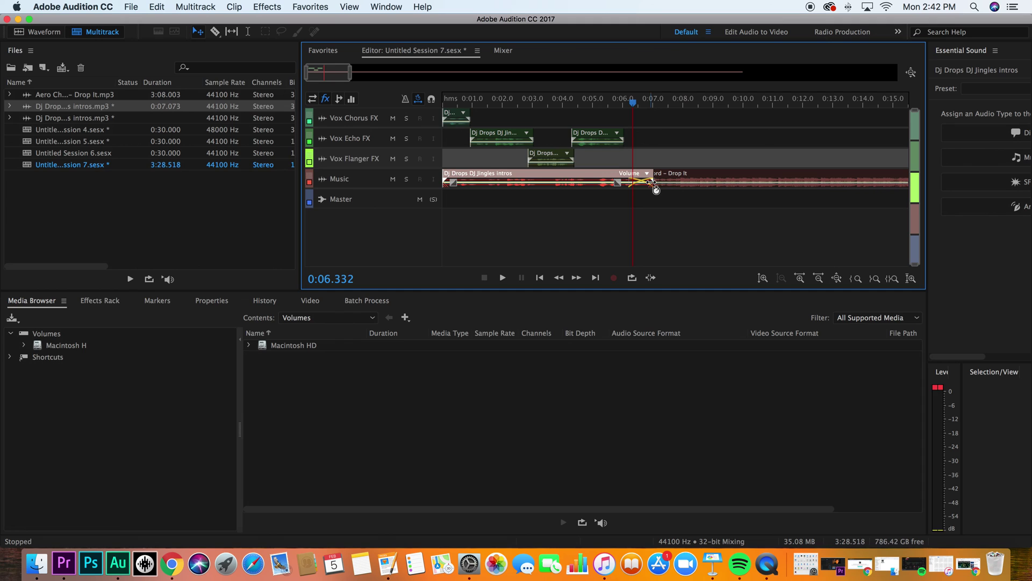
drag(654, 183, 468, 184)
Step: Fit the whole session in the timeline and play its opening from the start to hear the dry clip with the chorus clip
drag(351, 72, 400, 75)
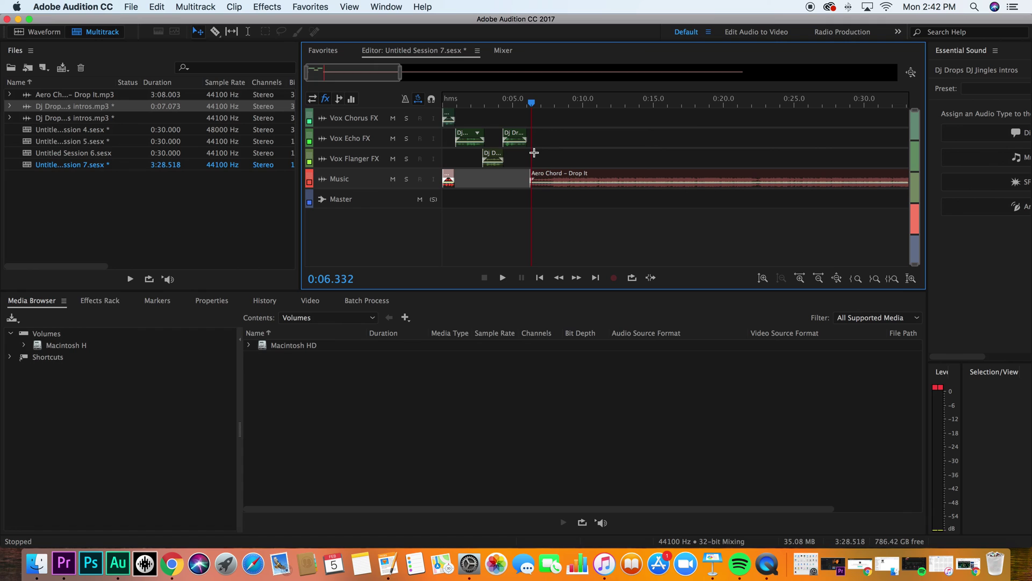
drag(397, 77, 447, 76)
click(912, 73)
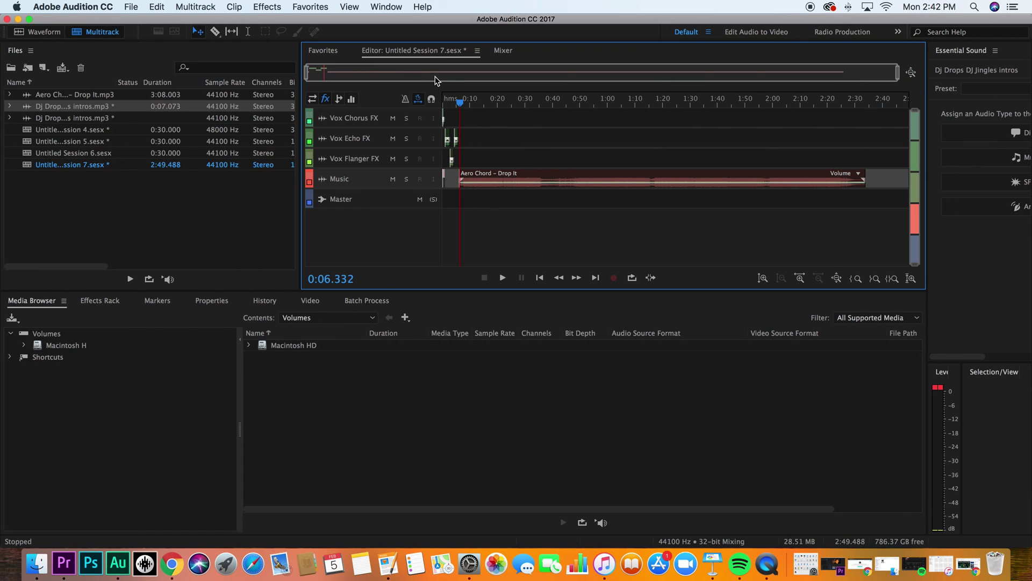
drag(460, 104, 320, 101)
key(space)
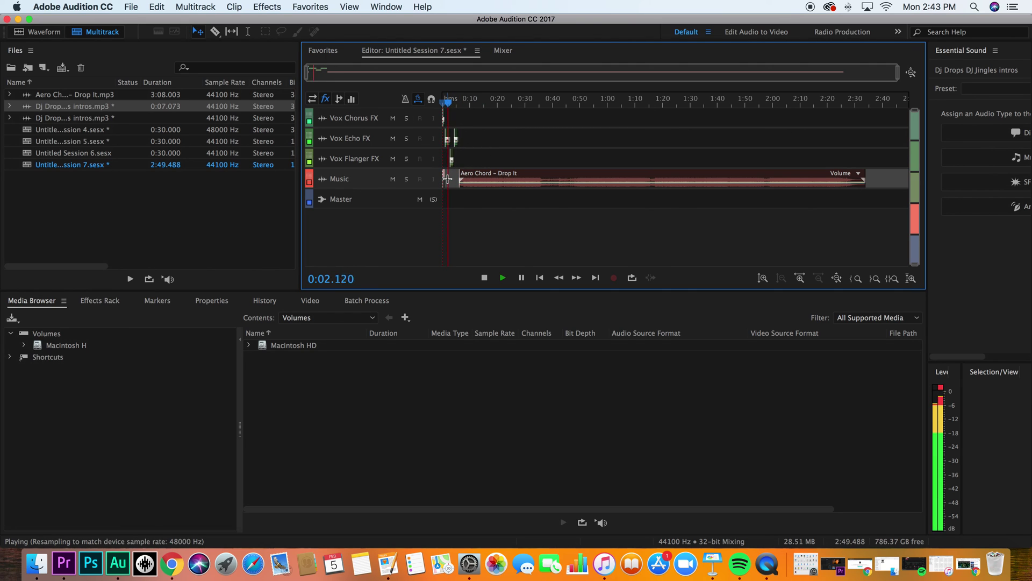
key(space)
key(Home)
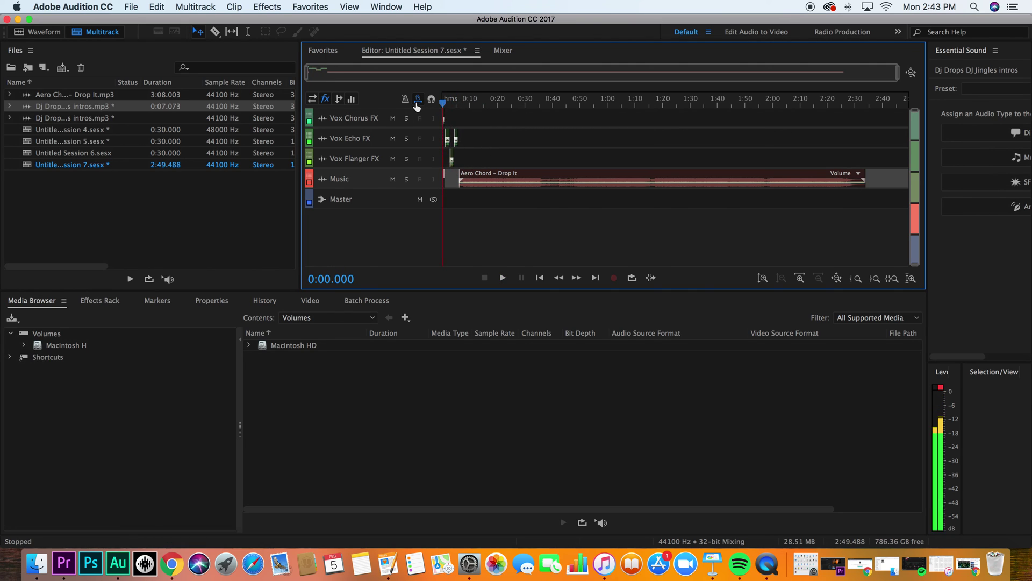
key(space)
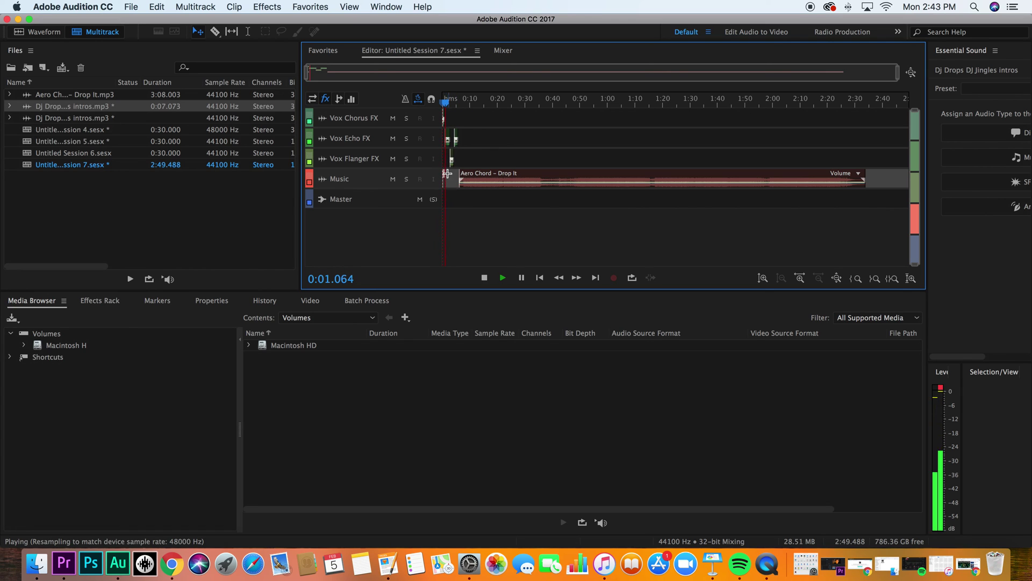
key(space)
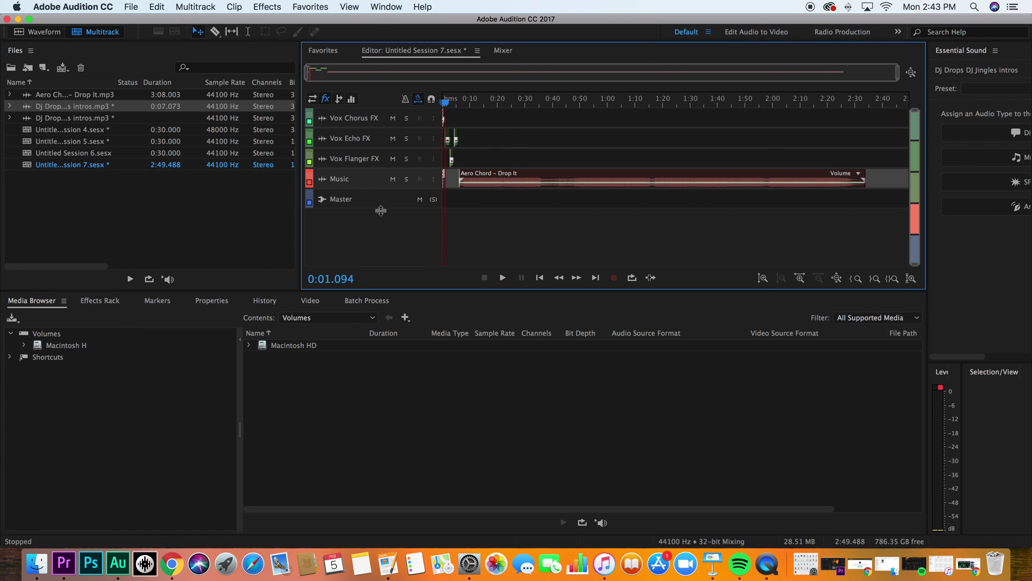
Step: Examine the Vox Chorus, Vox Echo, Vox Flanger and Music tracks and play the voice clips from about 1 second
scroll(429, 179, up, 5)
scroll(429, 179, down, 4)
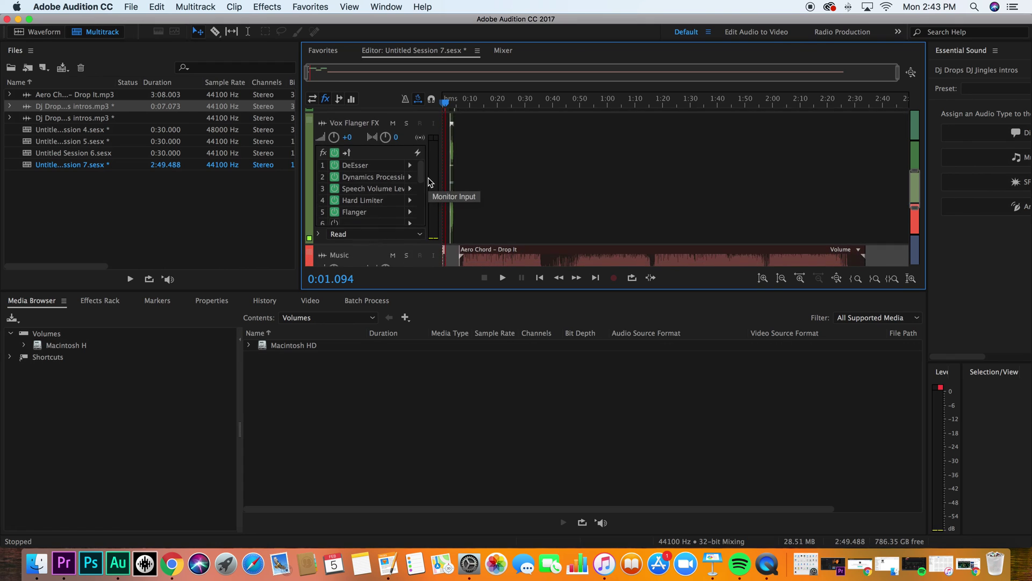
scroll(428, 179, up, 5)
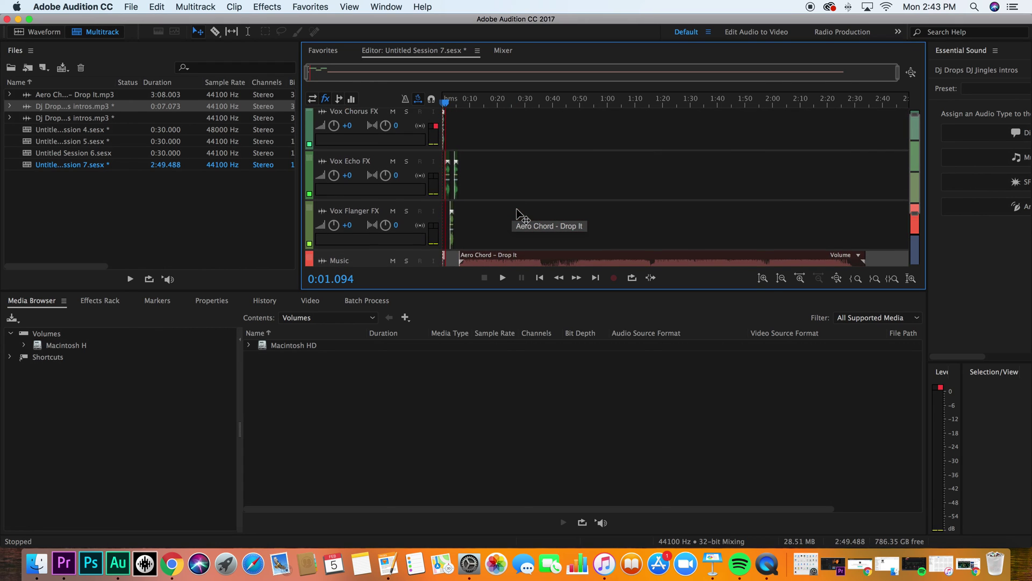
scroll(459, 182, up, 3)
scroll(460, 183, down, 3)
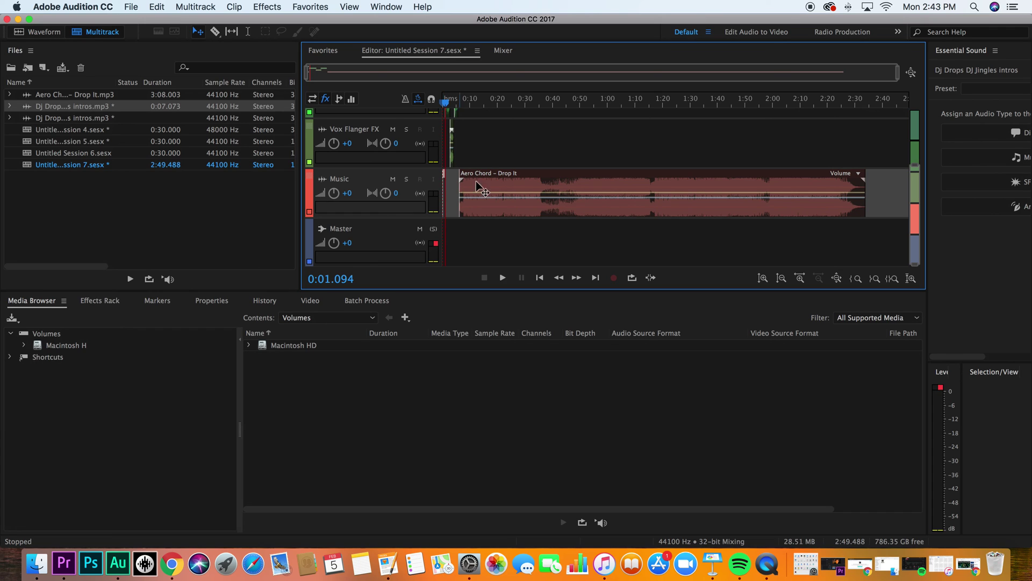
scroll(459, 185, up, 2)
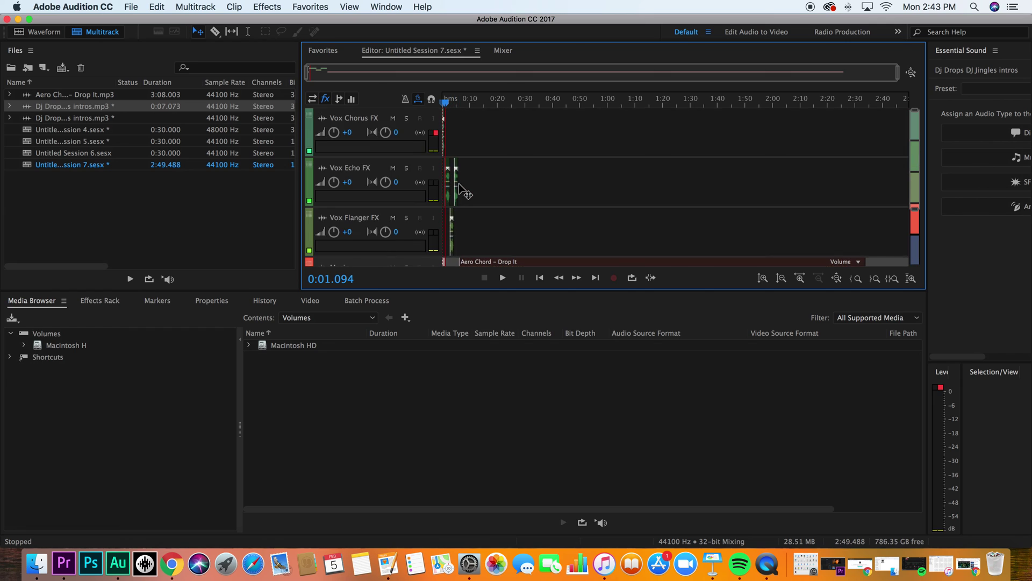
scroll(460, 184, down, 2)
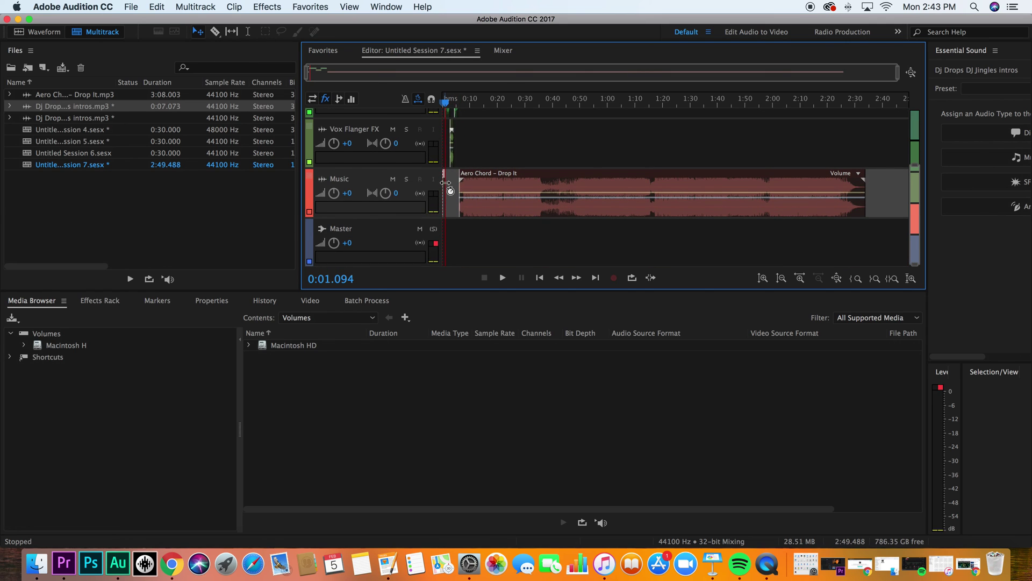
scroll(447, 183, up, 2)
key(space)
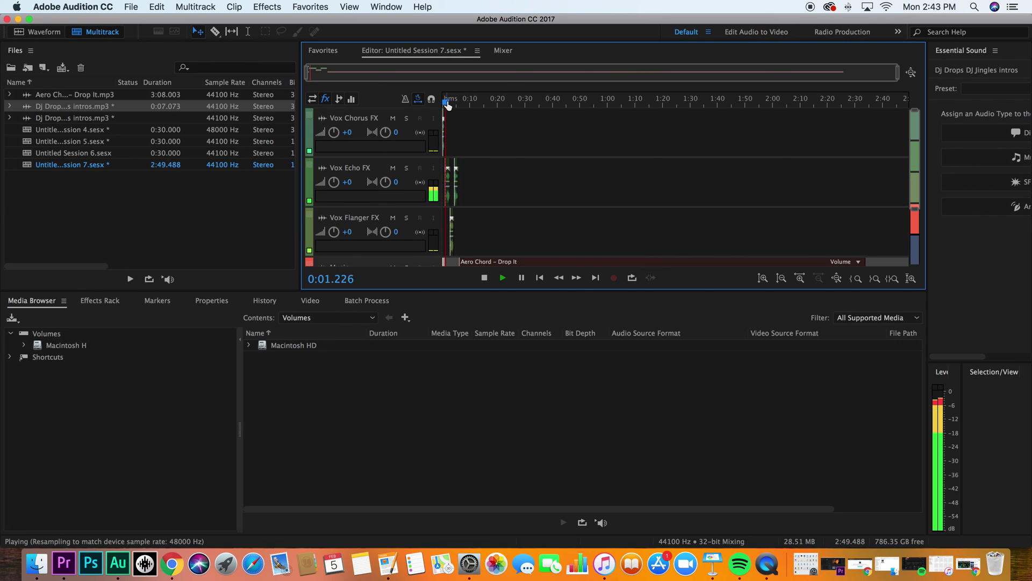
key(space)
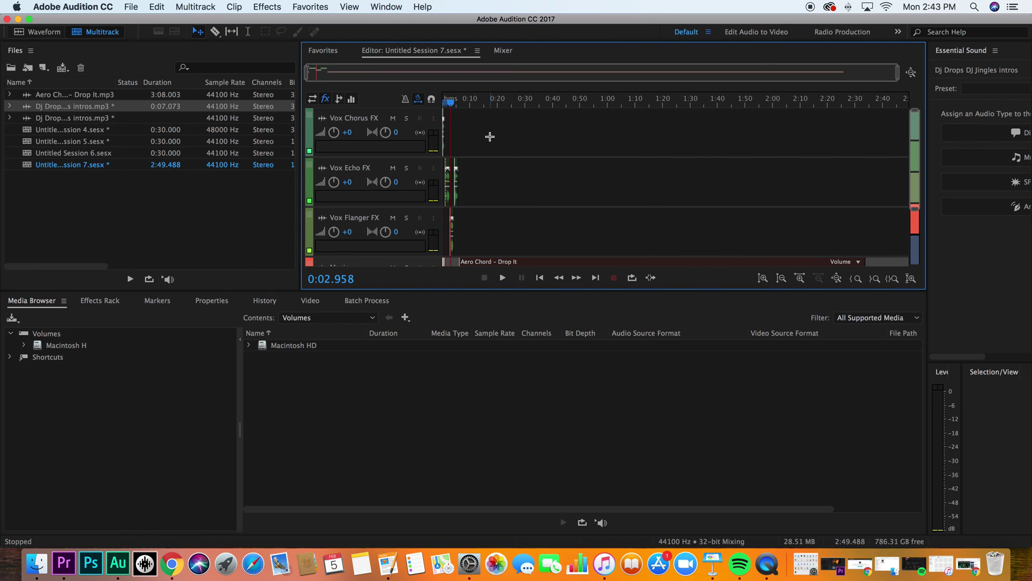
Step: Play the song's entry on the Music track from about 6 seconds
scroll(455, 107, down, 2)
click(462, 103)
drag(462, 105, 459, 106)
key(space)
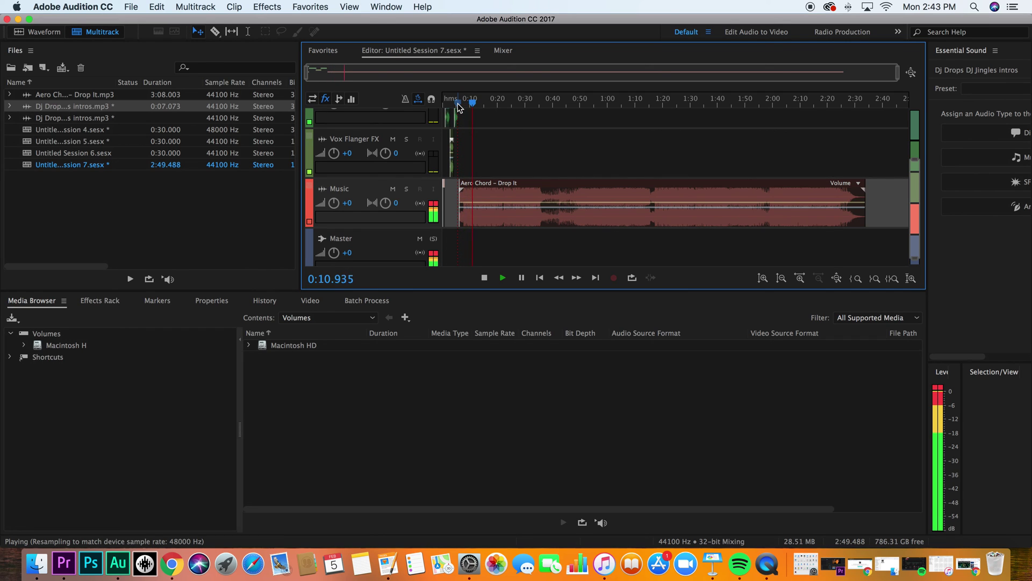
key(space)
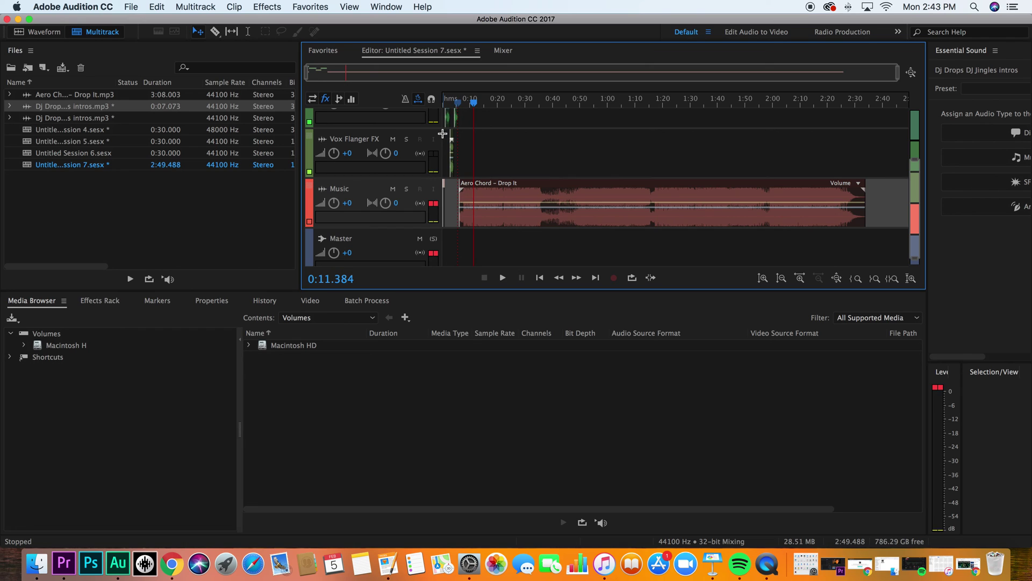